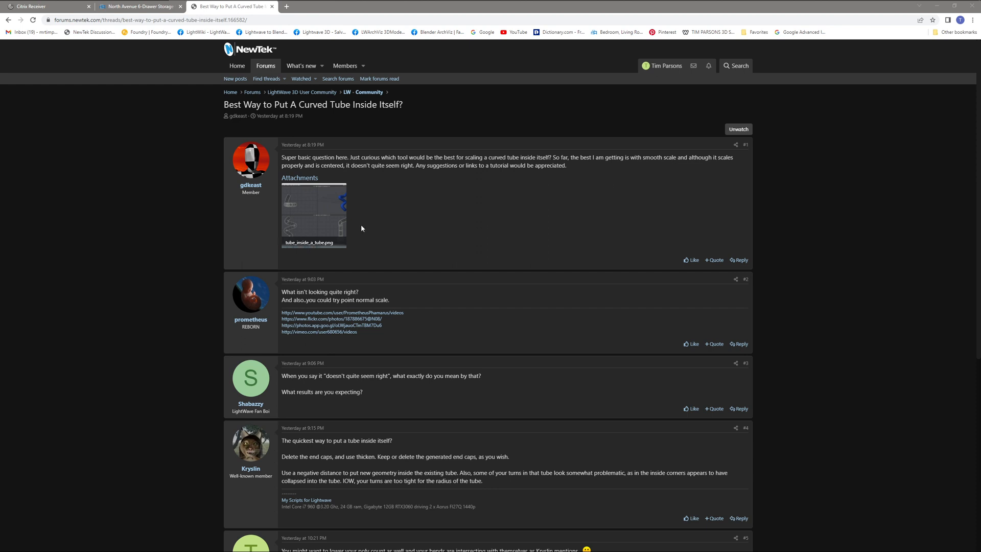
- Examine the tube_inside_a_tube.png attachment and the replies in the forum thread about putting a curved tube inside itself
left_click(313, 213)
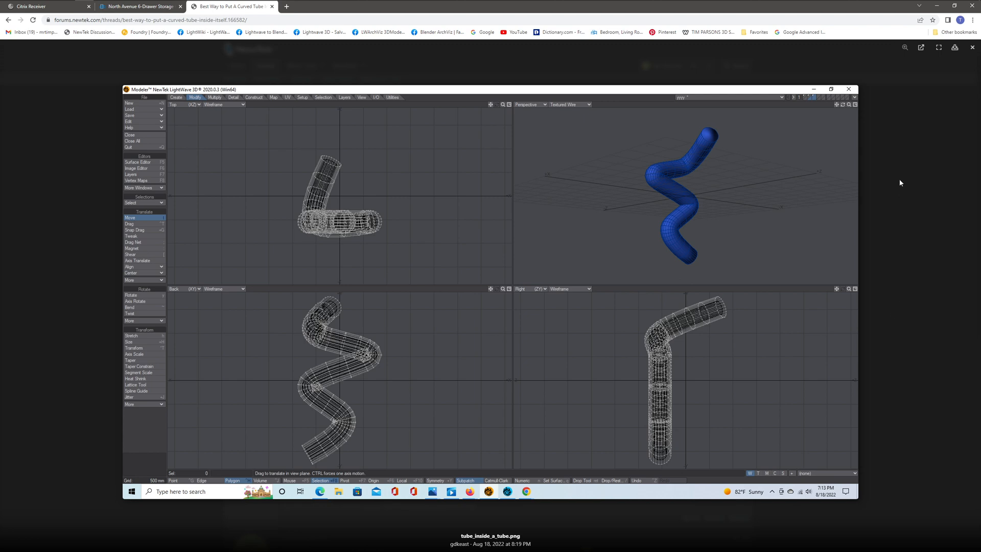
left_click(972, 47)
scroll(429, 475, "down", 3)
scroll(462, 372, "up", 3)
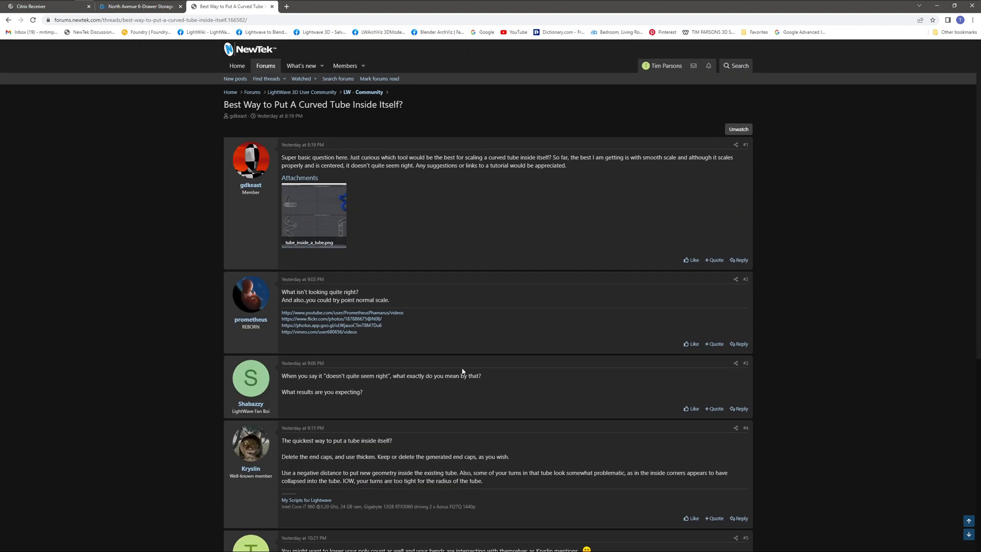
scroll(461, 368, "down", 6)
scroll(460, 368, "up", 6)
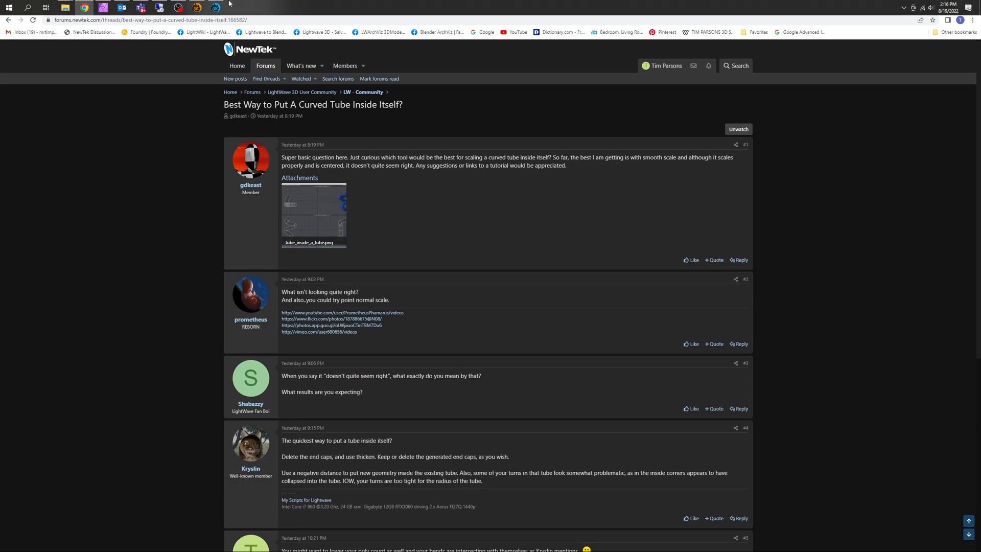
- Switch to LightWave Modeler and make the octagon profile the foreground layer with the curved path as the background layer
left_click(198, 8)
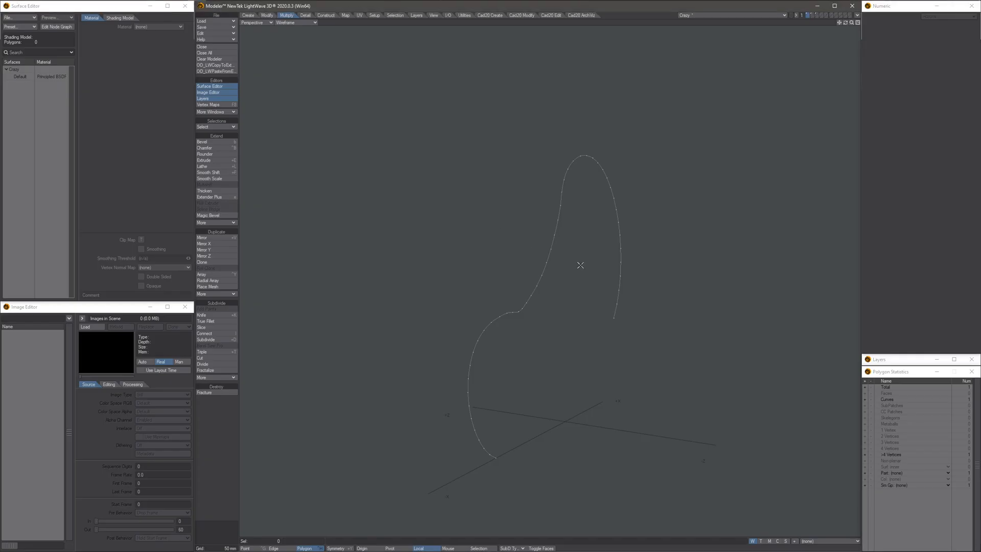
mouse_move(488, 267)
left_mouse_down("alt")
mouse_move(462, 254)
mouse_move(560, 262)
mouse_move(487, 271)
left_mouse_up("alt")
left_click(520, 248)
left_click_drag(505, 304, 469, 326, "alt")
left_click_drag(596, 309, 508, 267, "alt")
key("slash")
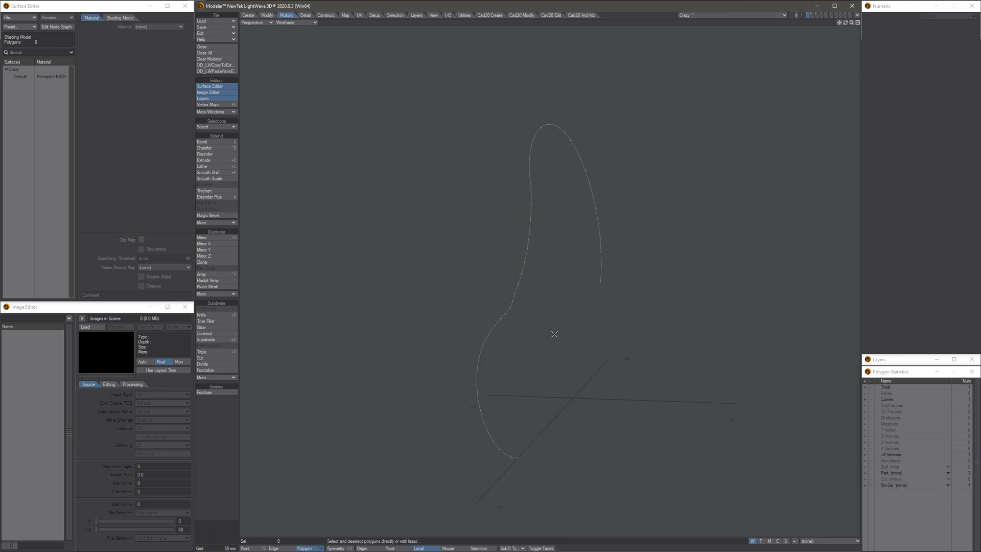
left_click(814, 17)
left_click_drag(603, 356, 582, 359, "alt")
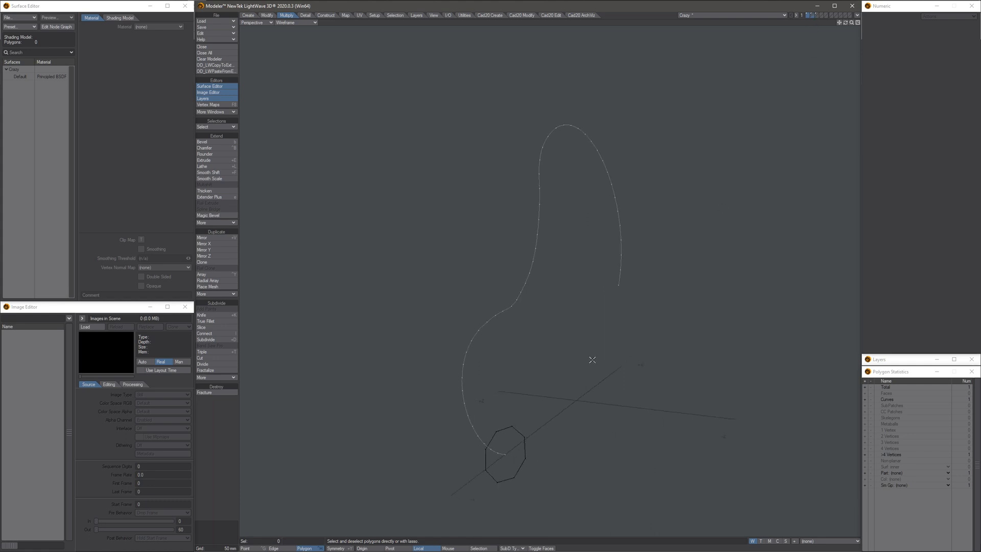
key("apostrophe")
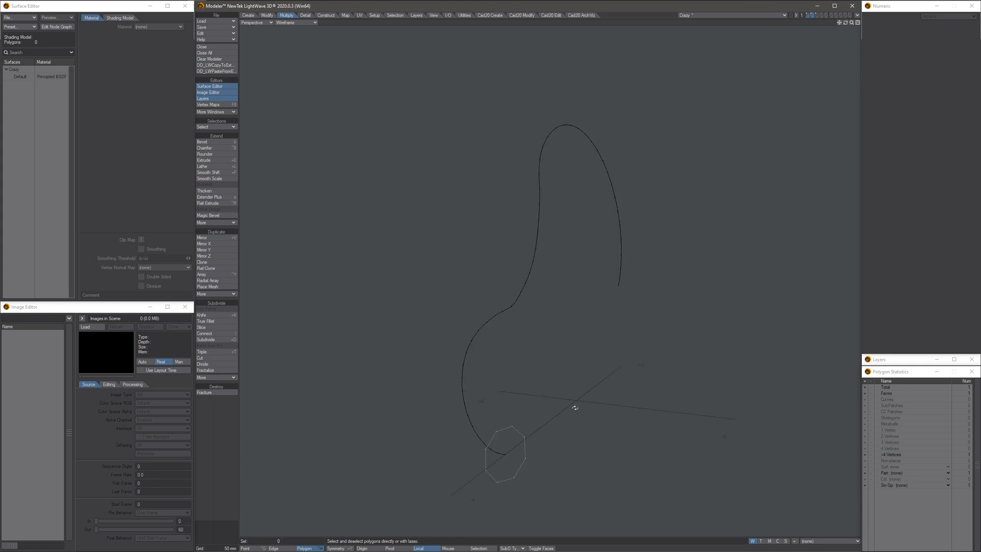
- Rail Extrude the octagon along the background curve using Uniform Knots, Oriented and Align to Start, and display it as Textured Wire
left_click_drag(575, 408, 483, 402, "alt")
scroll(473, 440, "up", 3)
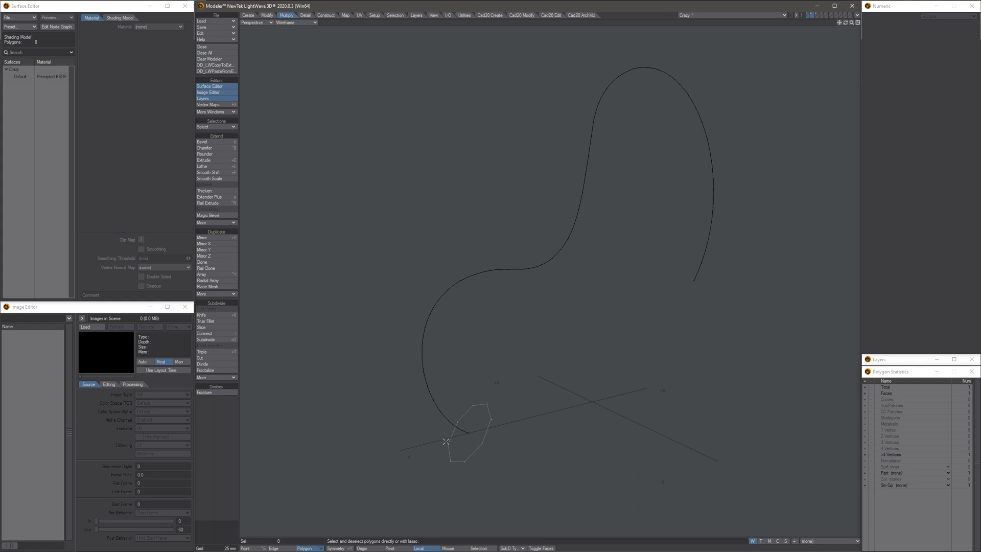
scroll(486, 409, "down", 3)
left_click_drag(486, 409, 527, 376, "alt")
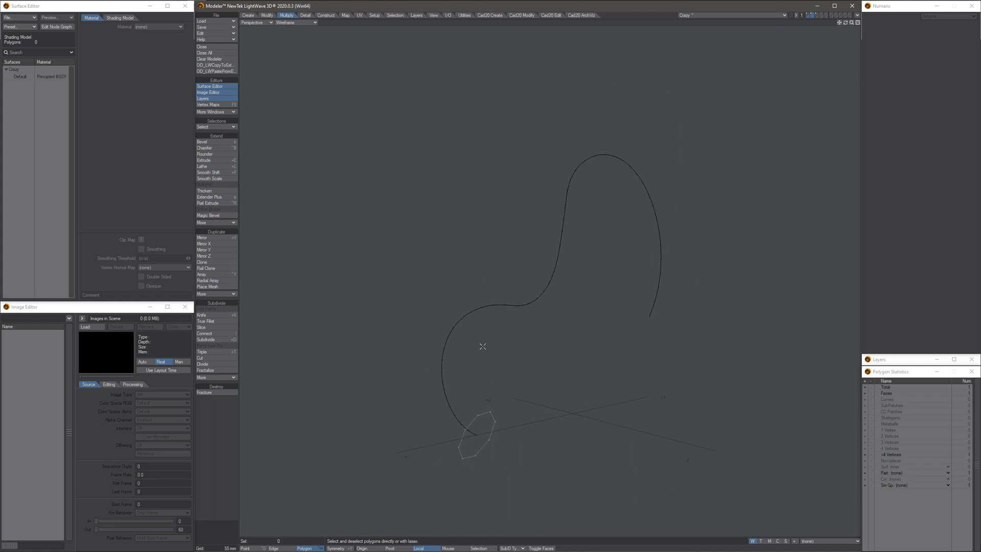
left_click_drag(482, 346, 449, 317, "alt")
left_click(220, 203)
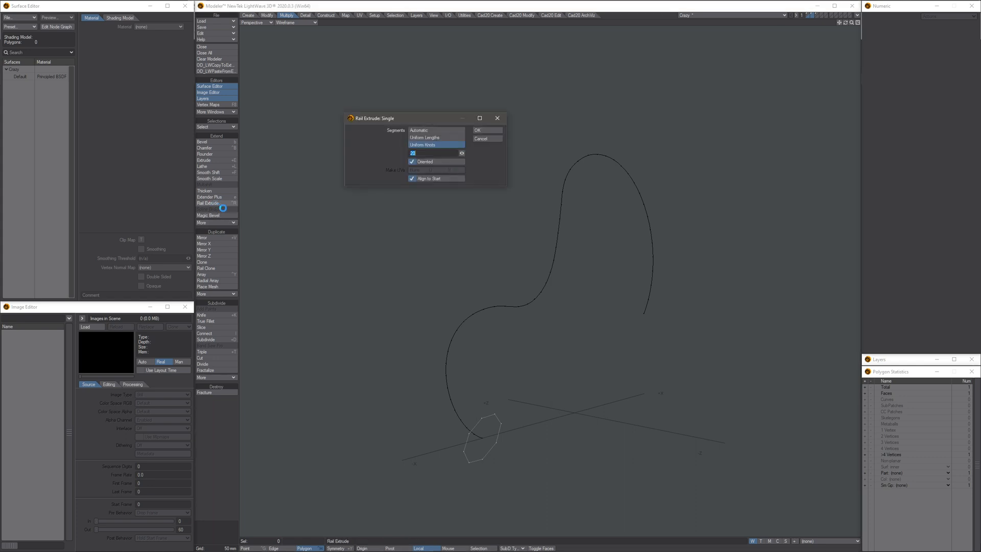
left_click(488, 130)
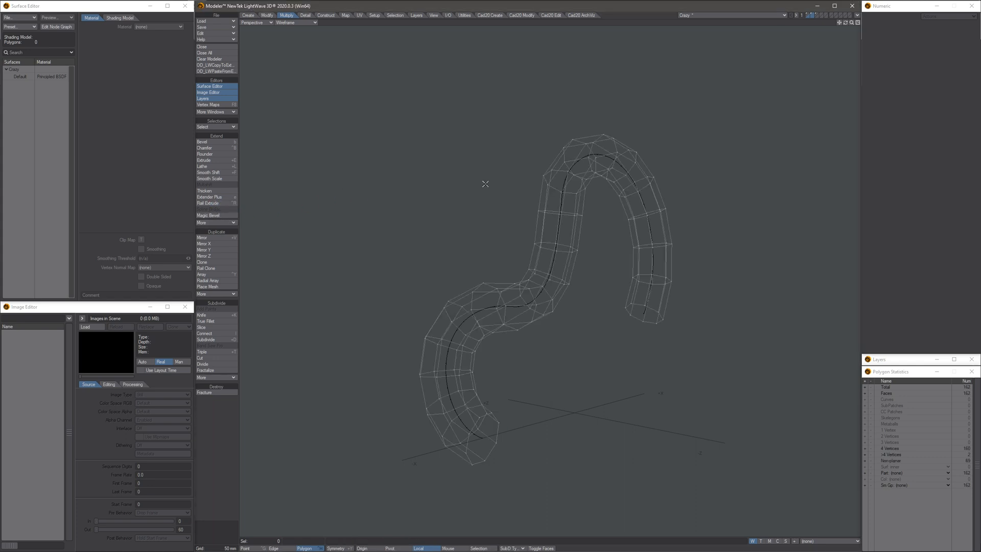
left_click_drag(484, 268, 501, 269, "alt")
key("KP_1")
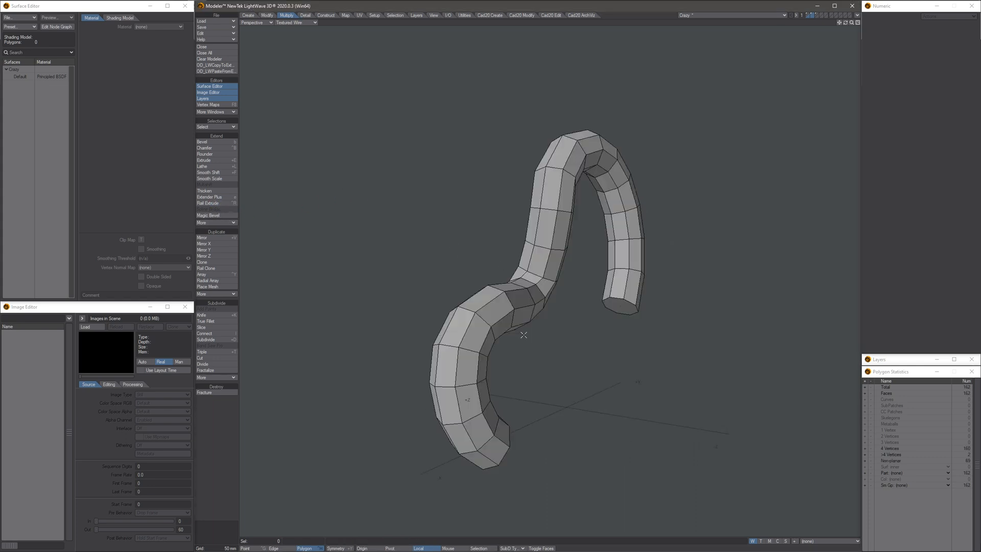
- Copy the end cap polygon at the start of the tube into an empty layer
mouse_move(524, 335)
left_mouse_down("alt")
mouse_move(486, 306)
mouse_move(456, 219)
mouse_move(488, 283)
mouse_move(486, 228)
mouse_move(466, 278)
mouse_move(438, 300)
mouse_move(535, 260)
mouse_move(516, 276)
mouse_move(527, 262)
mouse_move(505, 322)
mouse_move(460, 352)
left_mouse_up("alt")
left_click(435, 364)
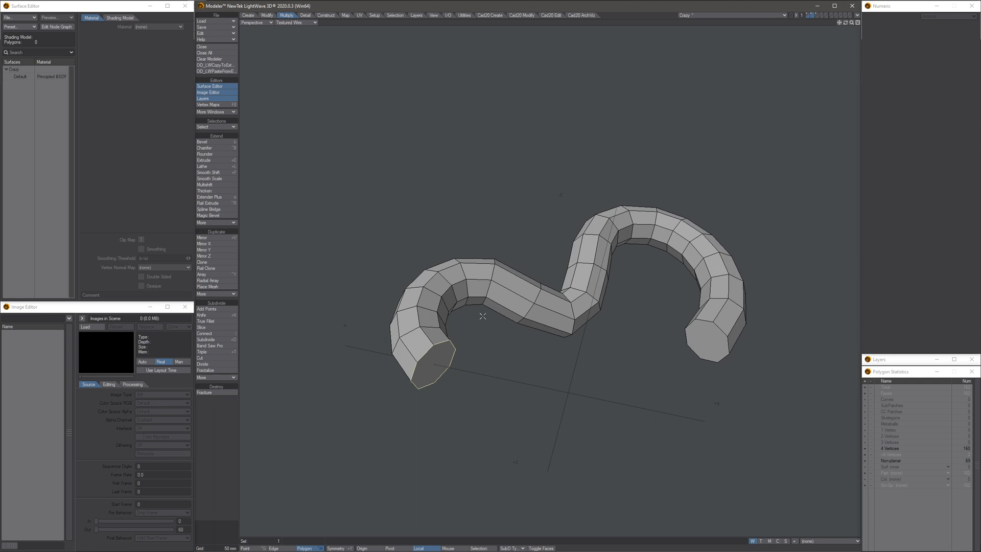
left_click(822, 17)
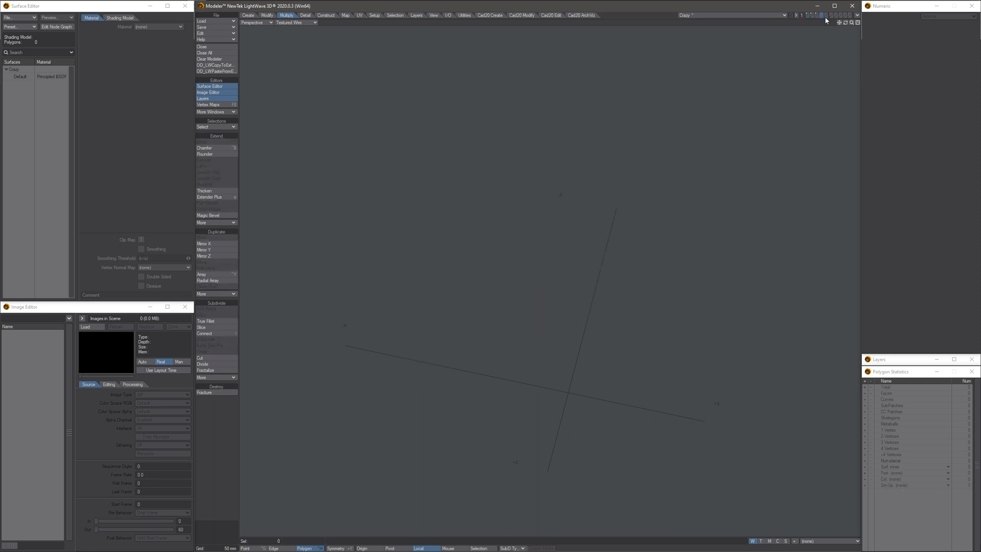
key("ctrl+v")
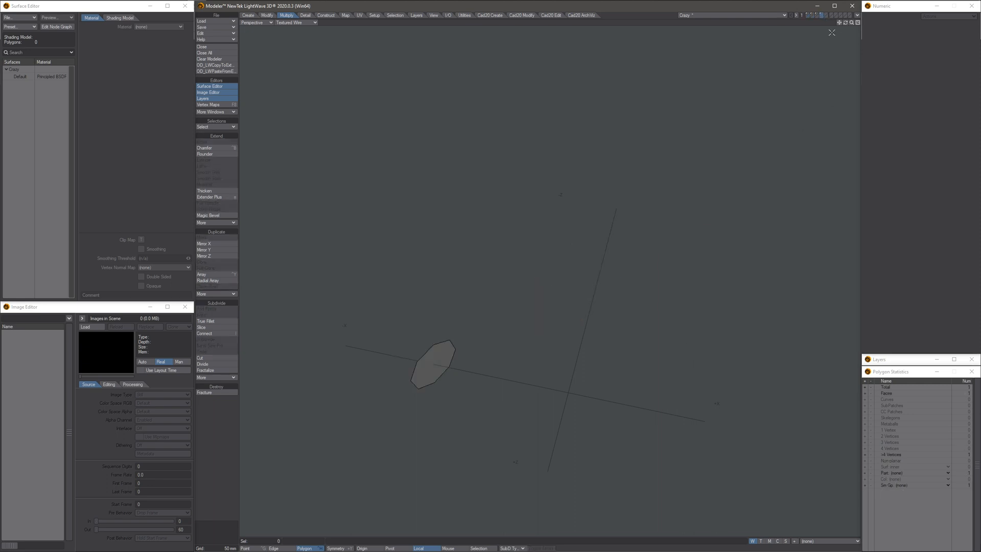
- Return to the tube layer and delete both end cap polygons so the tube is open
left_click(812, 15)
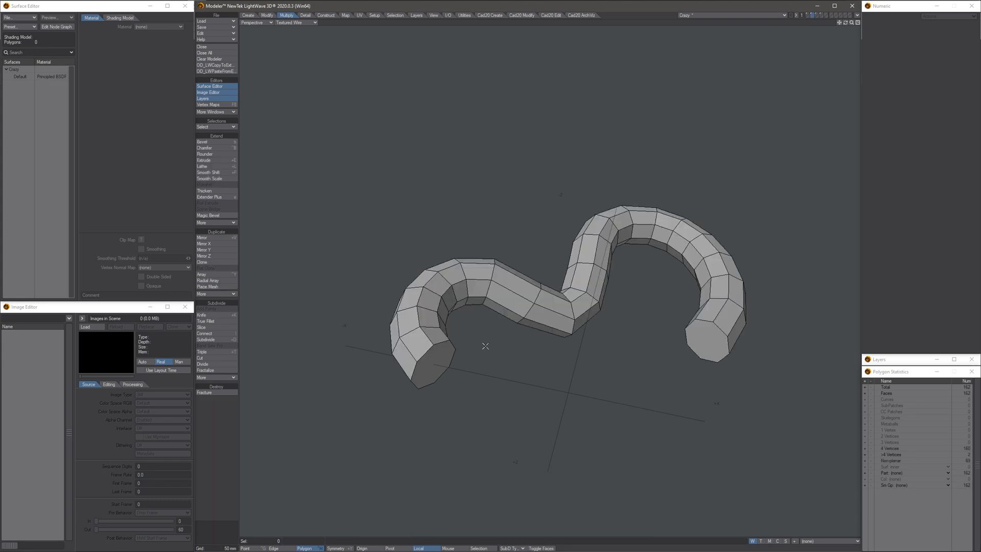
left_click(433, 364)
left_click(706, 339)
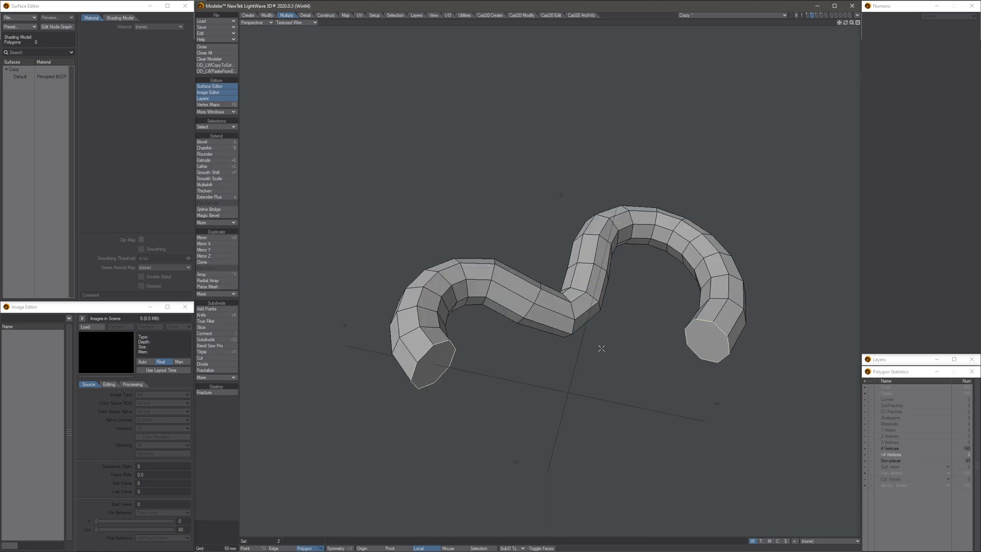
key("Delete")
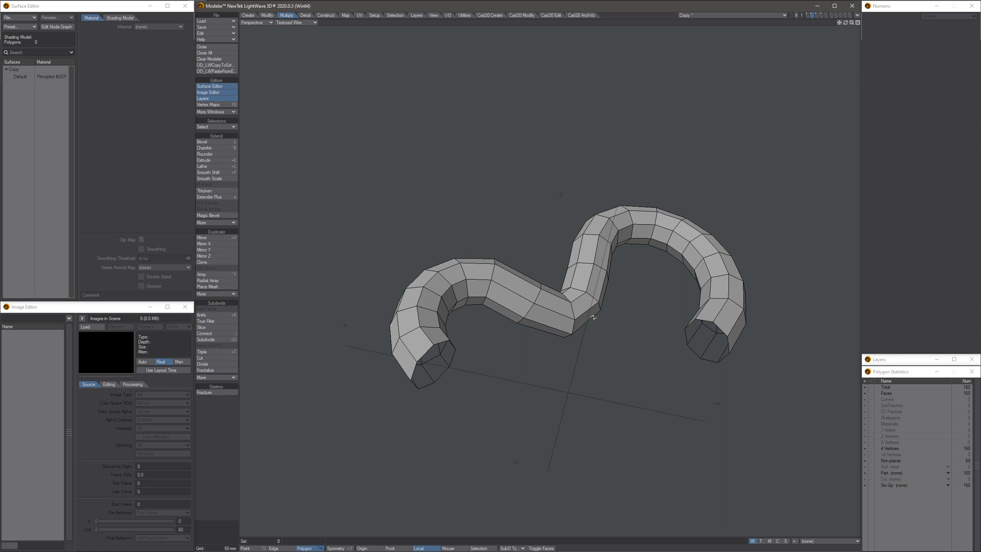
- Thicken the open tube inward by about -13.8 mm to give it an inner wall
left_click_drag(594, 318, 543, 324, "alt")
scroll(501, 348, "up", 2)
left_click_drag(688, 395, 572, 341, "alt")
right_click(711, 395, "ctrl+shift")
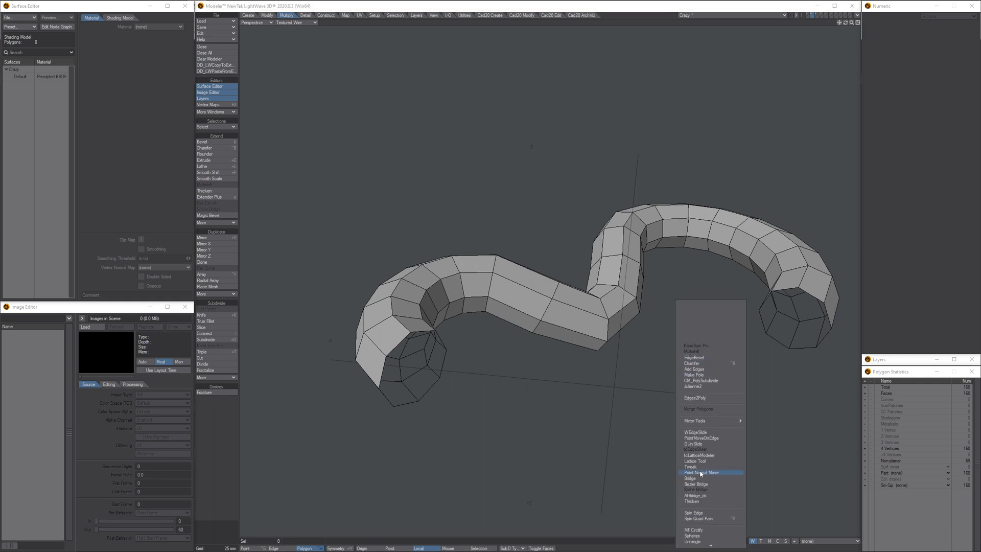
left_click(692, 501)
left_click_drag(581, 363, 502, 343, "alt")
scroll(519, 332, "up", 1)
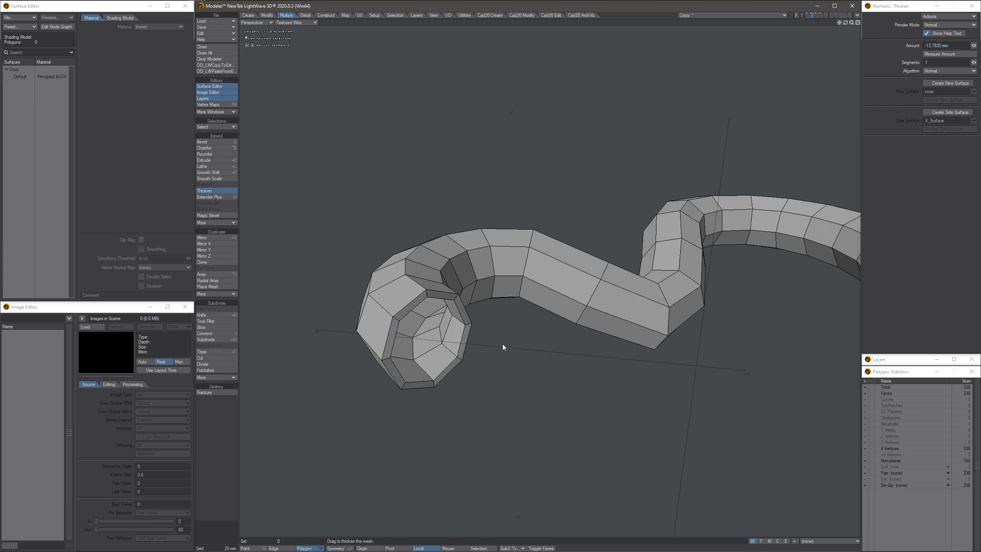
left_click_drag(521, 302, 401, 259, "alt")
key("space")
- Convert the thickened tube to subpatches and divide the rim band at its starting end with Band Saw Pro
scroll(503, 286, "down", 2)
key("Tab")
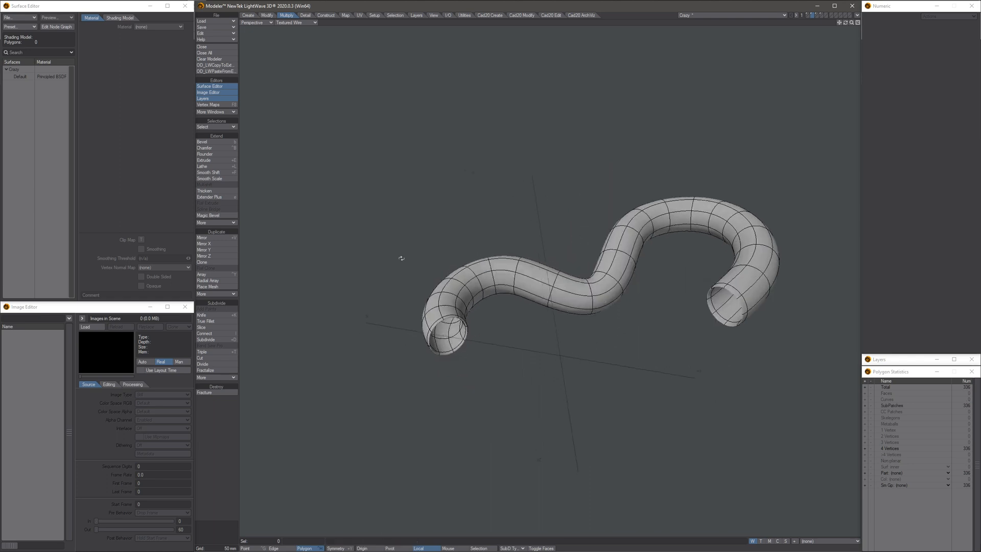
scroll(472, 331, "up", 3)
left_click_drag(471, 331, 446, 306, "alt")
left_click(636, 388, "ctrl+shift")
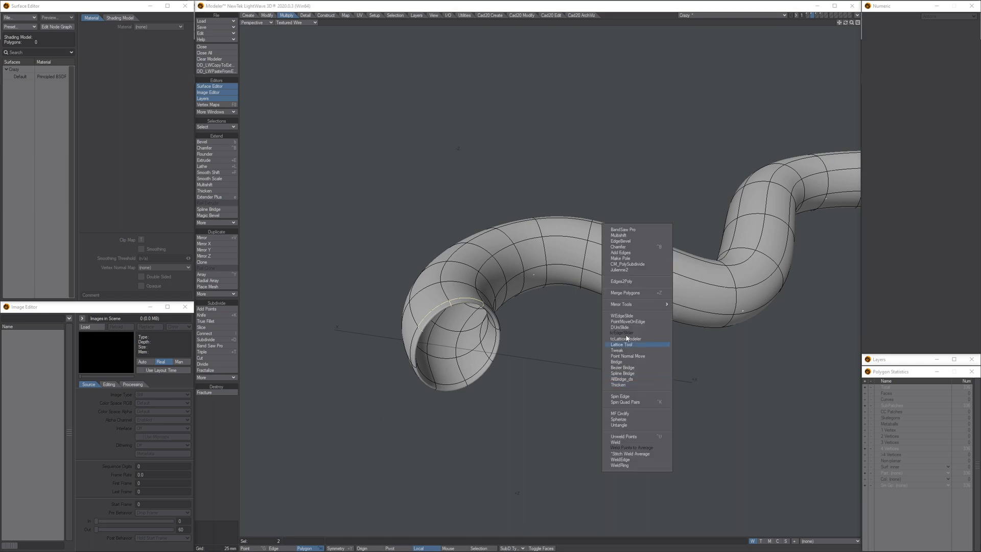
left_click(637, 230)
scroll(614, 268, "down", 3)
left_click_drag(614, 269, 439, 263, "alt+shift")
key("slash")
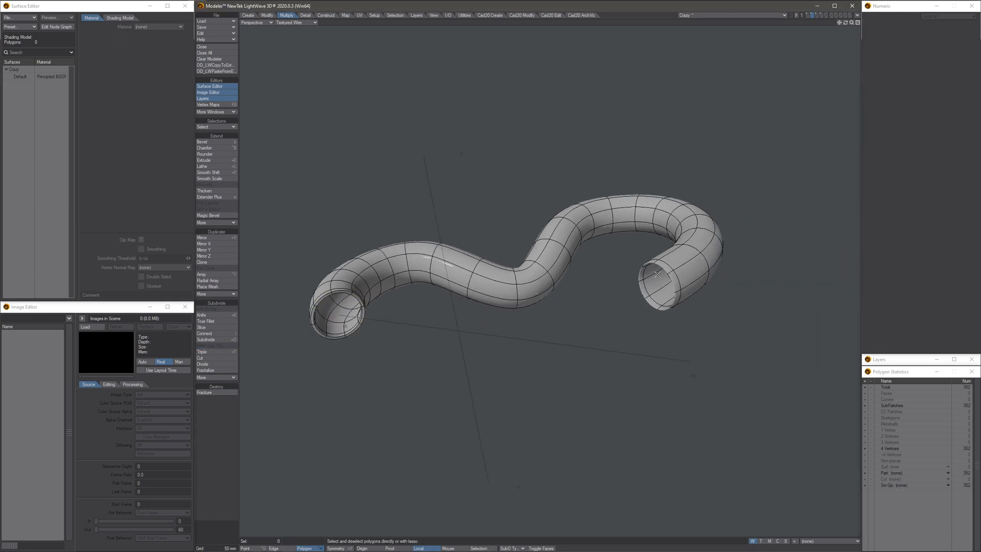
- Divide the rim band at the tube's opposite open end with Band Saw Pro in the same way
scroll(669, 271, "up", 2)
left_click(671, 276)
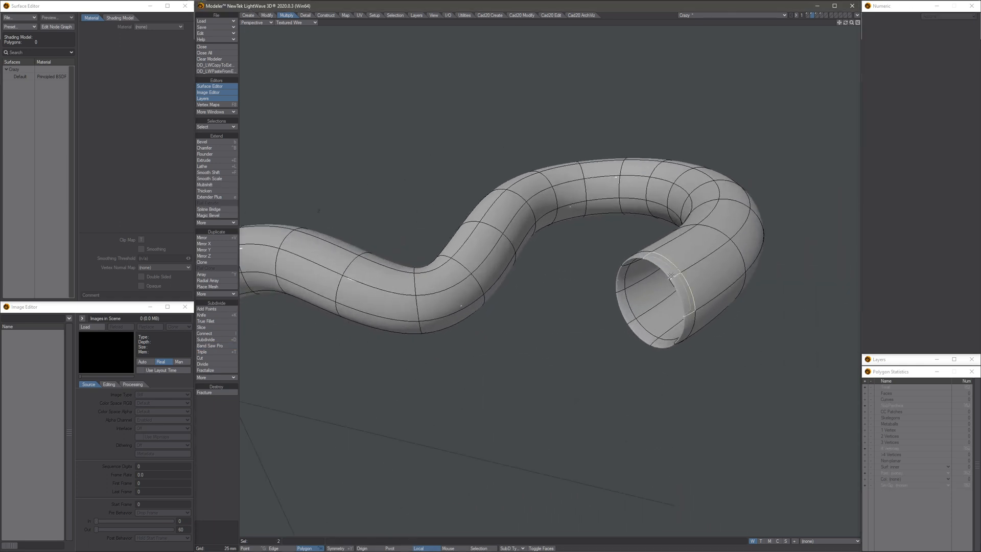
left_click(572, 326, "ctrl+shift")
left_click(563, 322)
scroll(515, 329, "down", 4)
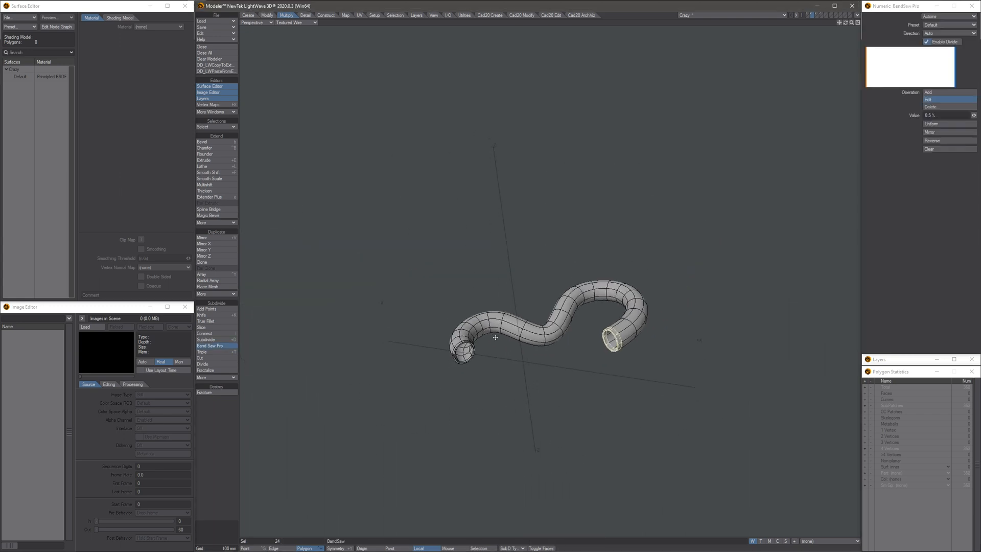
scroll(515, 329, "up", 4)
key("slash")
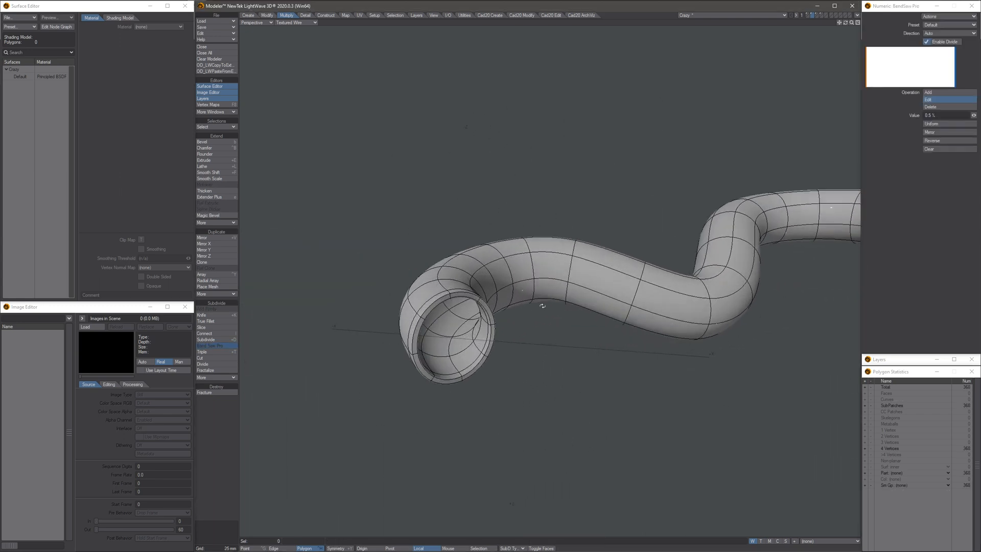
left_click_drag(542, 305, 412, 362, "alt")
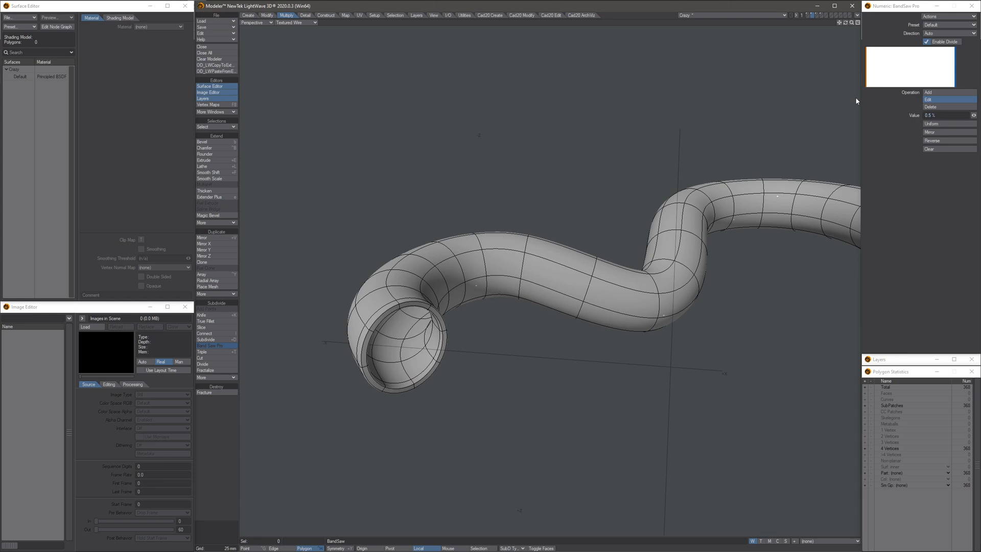
- Make the copied octagon cap the foreground layer with the curved path as the background layer
left_click(808, 15)
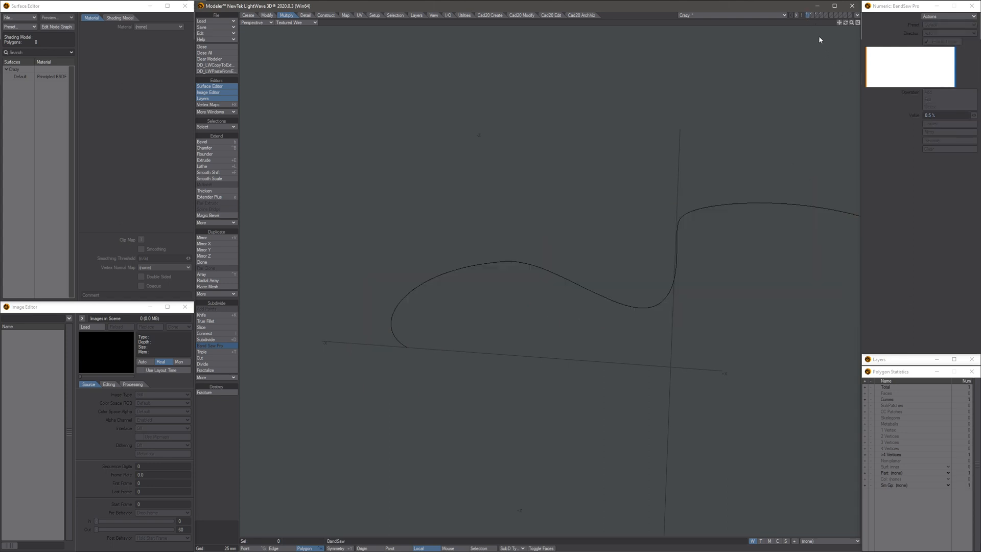
left_click(820, 18)
mouse_move(445, 344)
left_mouse_down("ctrl+alt")
mouse_move(428, 347)
mouse_move(454, 361)
left_mouse_up("ctrl+alt")
key("space")
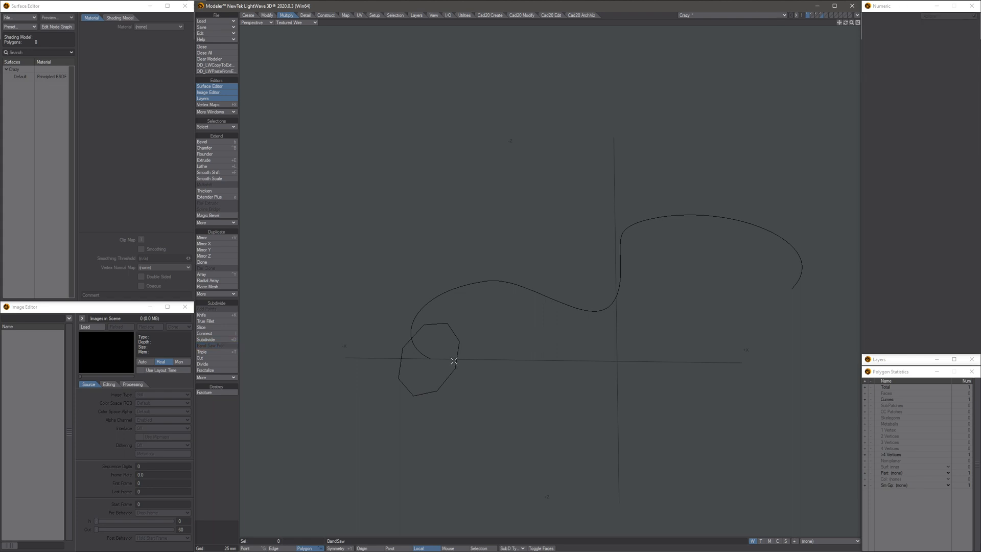
key("ctrl+d")
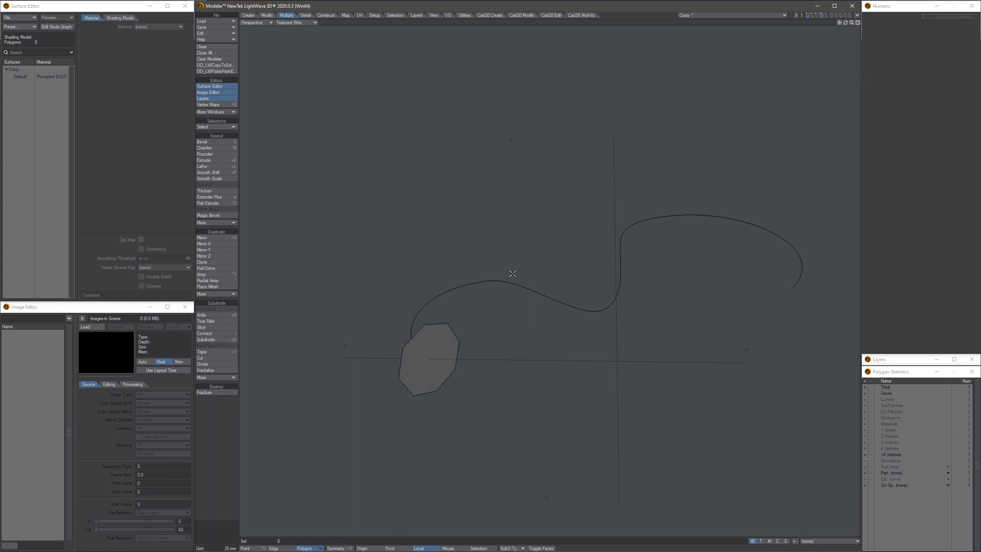
- Scale the copied octagon down to 40% around its centre with the Size tool
key("shift+h")
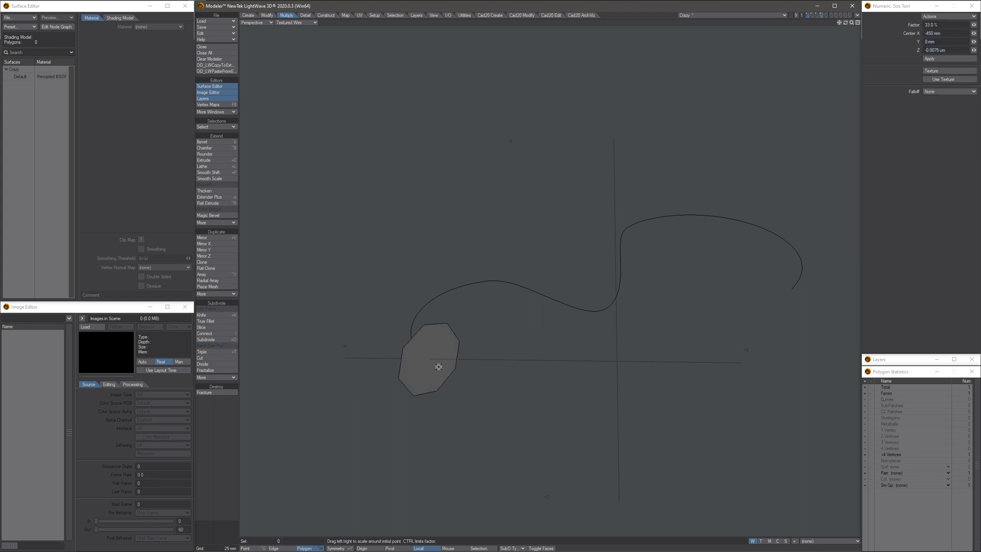
scroll(438, 367, "up", 2)
left_click_drag(452, 363, 421, 363)
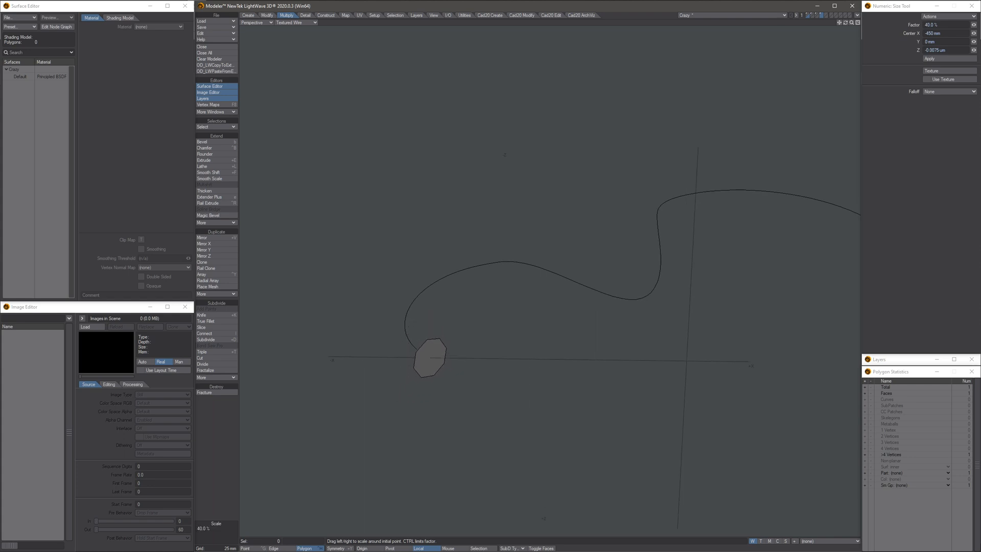
- Rail Extrude the smaller octagon along the same background curve to form the inner tube
left_click_drag(458, 331, 452, 327, "alt")
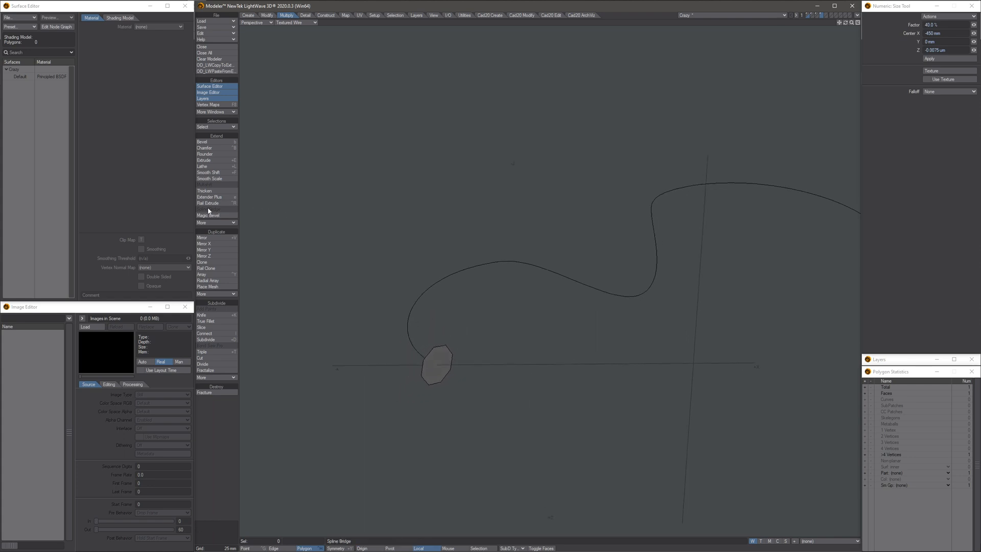
left_click(209, 203)
left_click(491, 120)
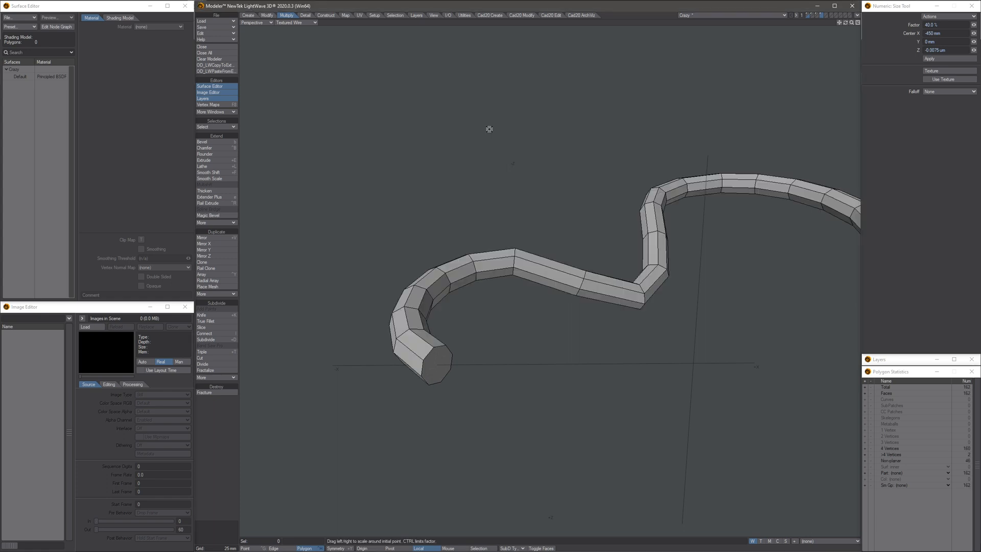
left_click_drag(507, 246, 463, 320, "alt")
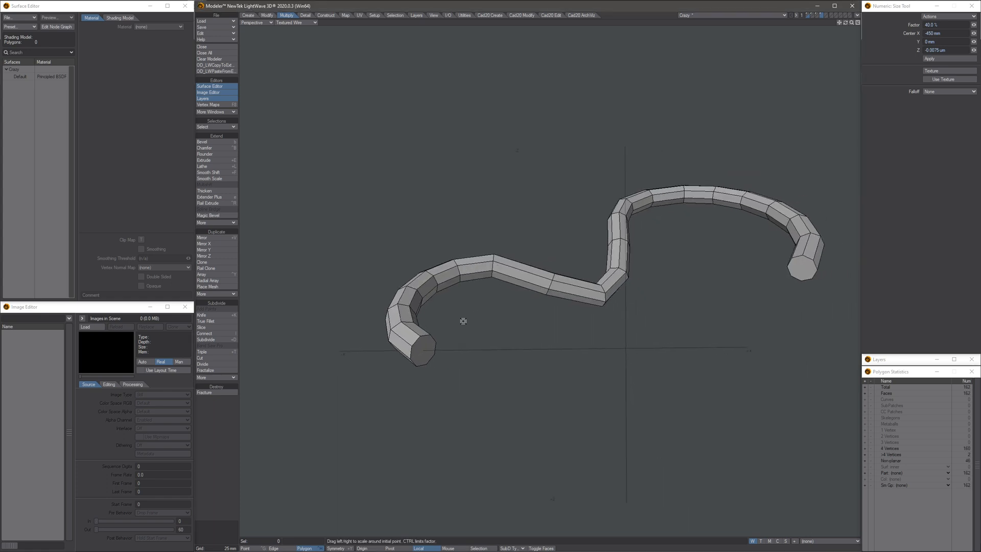
- Select both end caps of the inner tube and inset them 7.5 mm with Bevel
key("space")
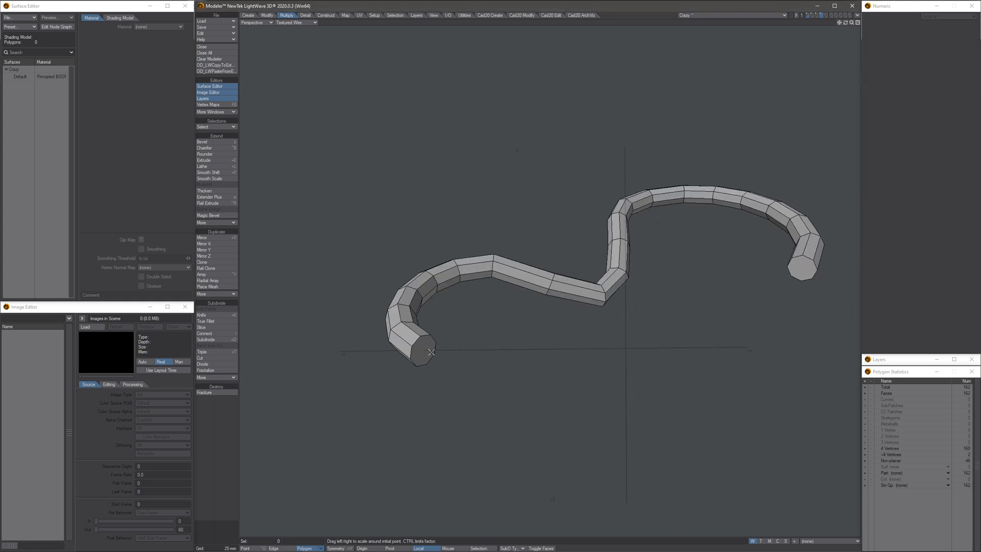
left_click(430, 350)
left_click(803, 266)
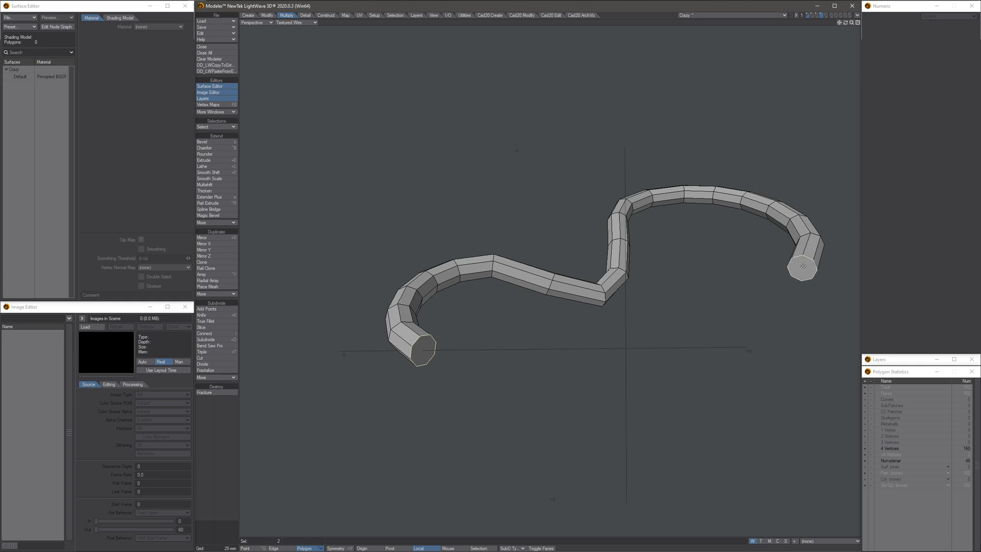
left_click_drag(717, 280, 673, 263, "alt")
right_click(705, 284, "ctrl+shift")
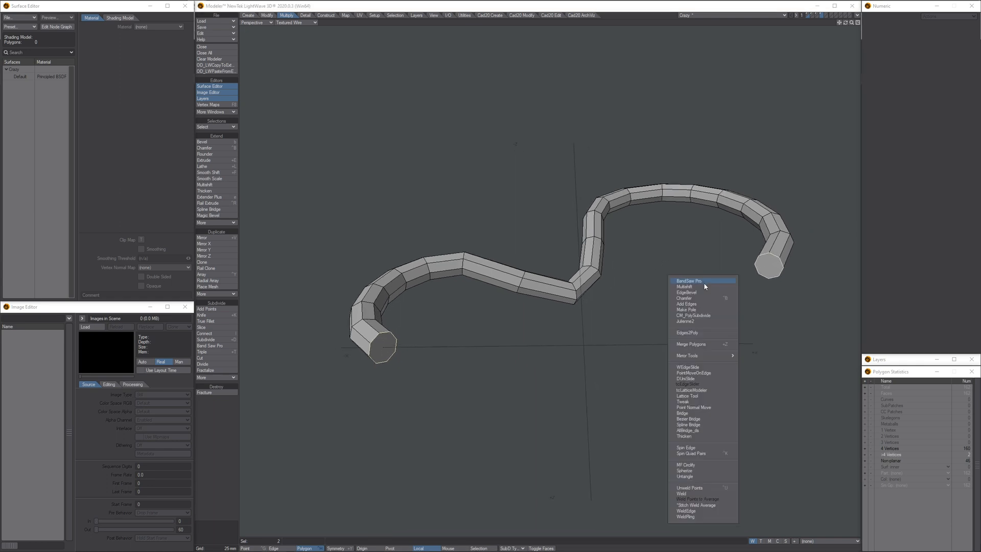
left_click(656, 232)
key("b")
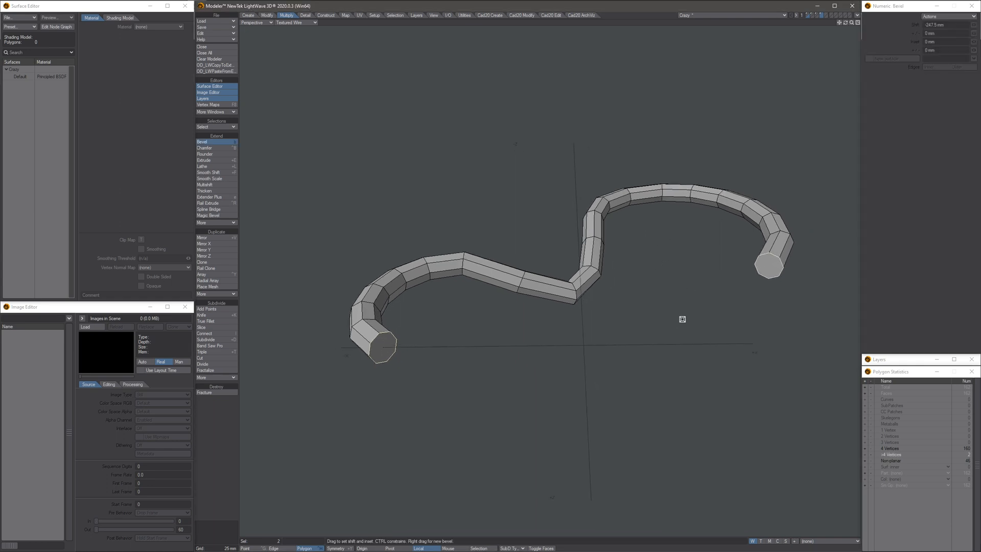
scroll(780, 268, "up", 3)
left_click_drag(802, 286, 784, 280)
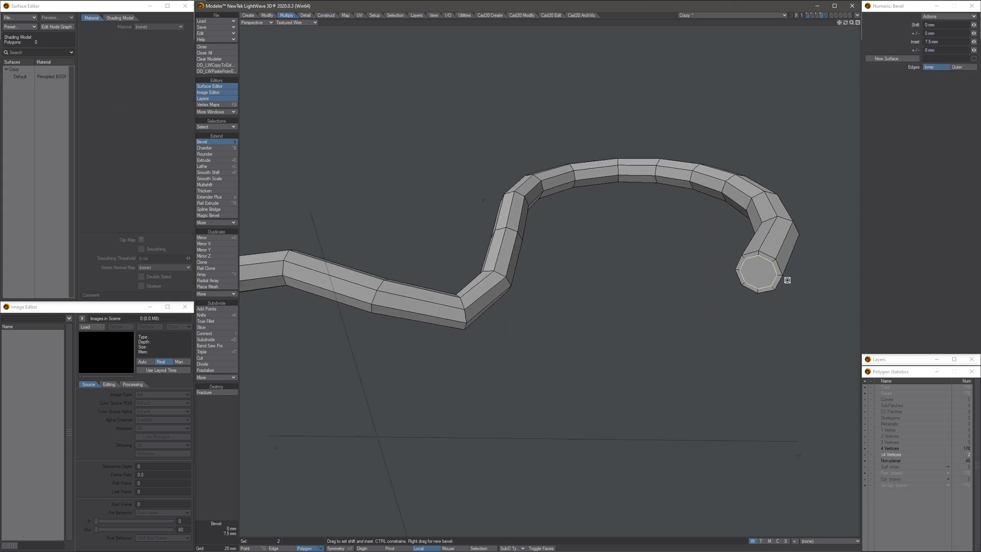
- Divide both inset end caps into quads around a centre point with Make Pole
right_click(632, 314, "ctrl+shift")
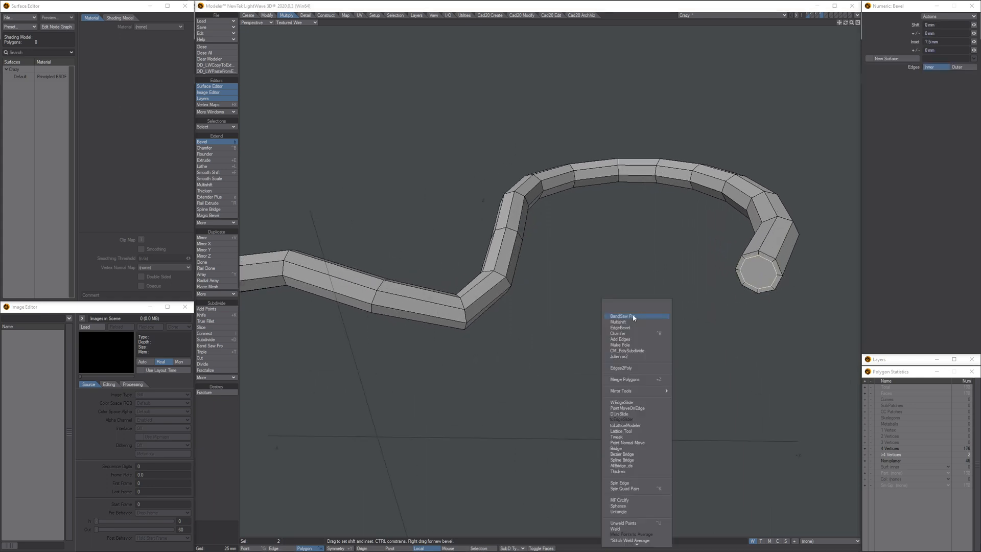
left_click(626, 345)
scroll(640, 347, "down", 3)
left_click_drag(547, 346, 563, 337, "alt+shift")
key("space")
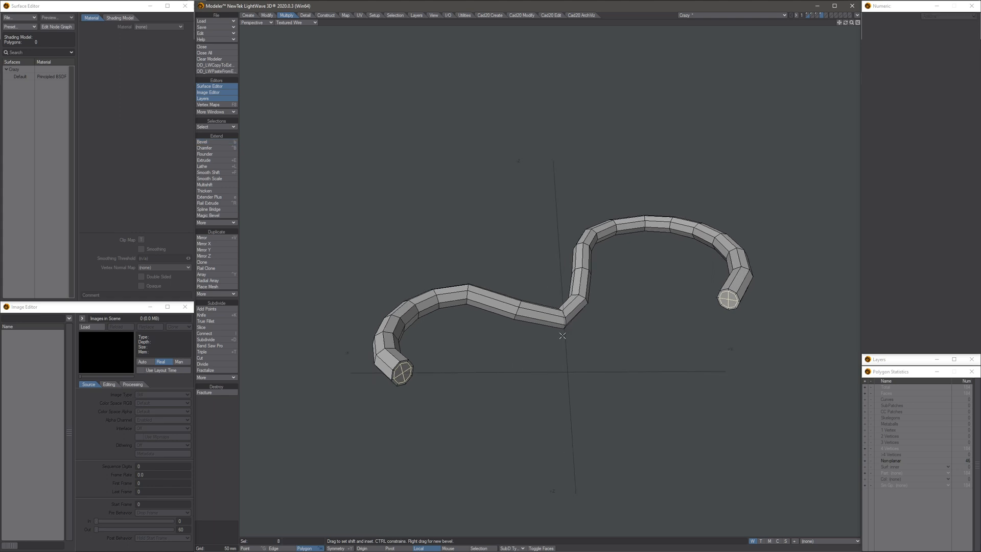
- Deselect the caps and convert the inner tube to subpatches
key("slash")
key("Tab")
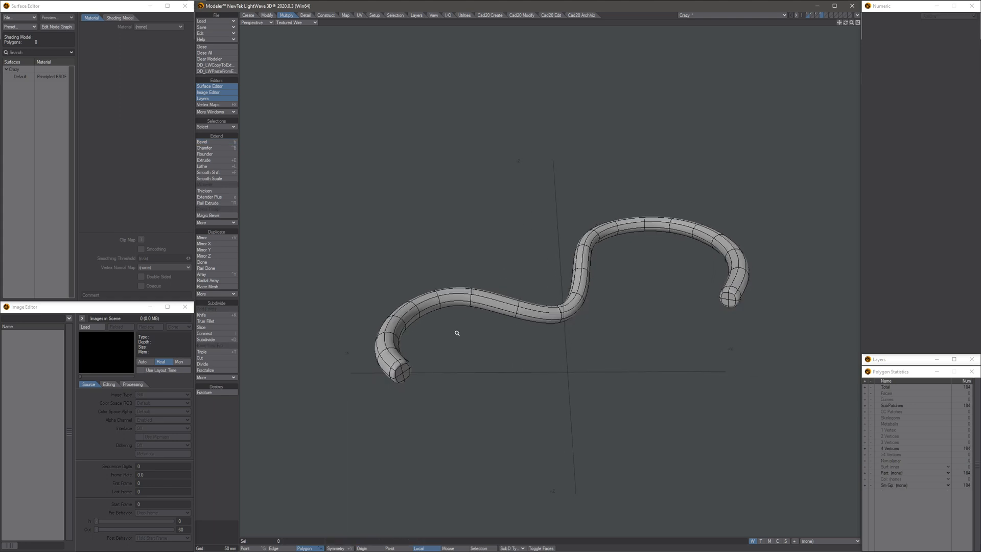
scroll(458, 333, "up", 2)
left_click_drag(455, 339, 488, 323, "alt")
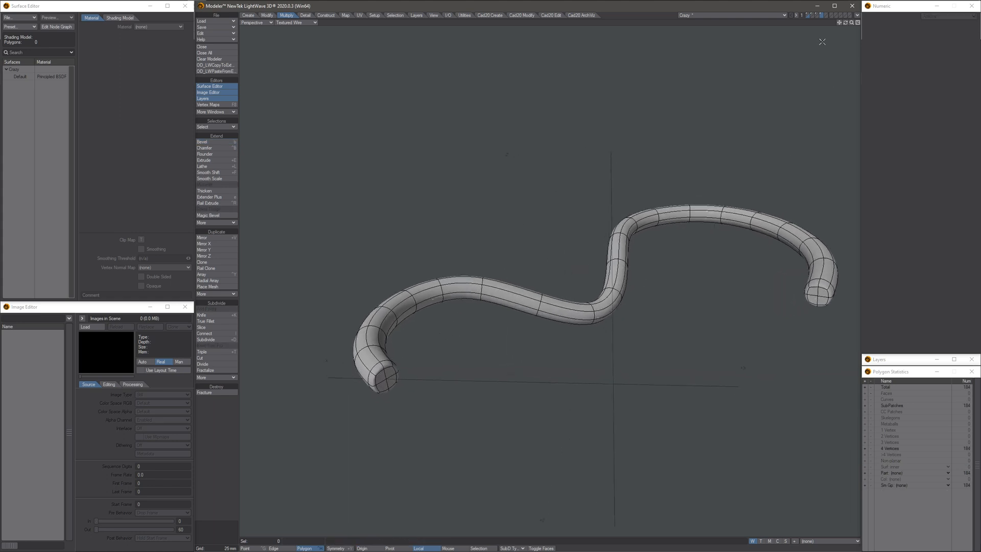
- Show the outer and inner tube layers together and examine how the small tube fits inside the hollow one
left_click(813, 16)
left_click(823, 17)
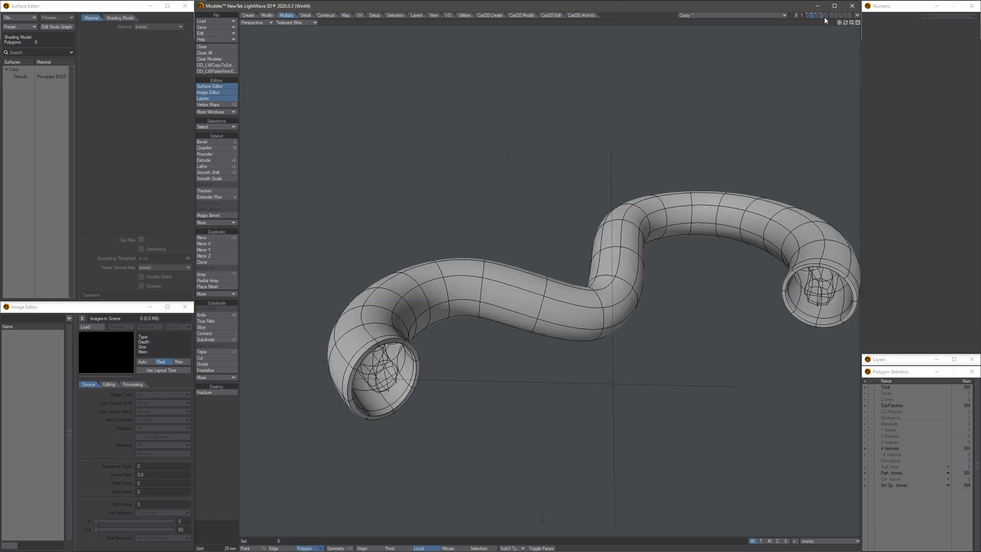
left_click(821, 16, "shift")
left_click_drag(596, 305, 753, 148, "alt")
left_click_drag(572, 245, 760, 114, "alt")
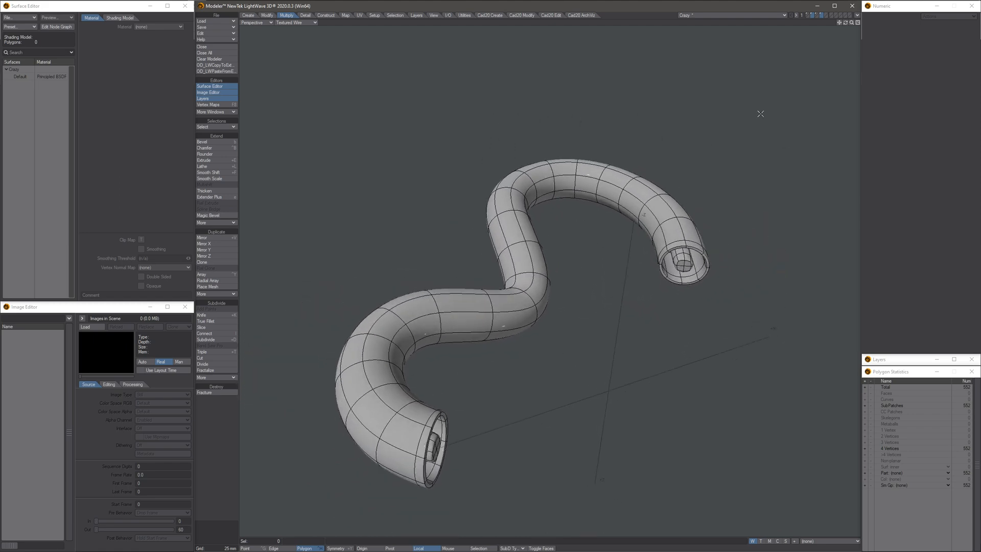
- Make the single-walled open tube's layer the foreground and select the edge loop around one open end
left_click(818, 16)
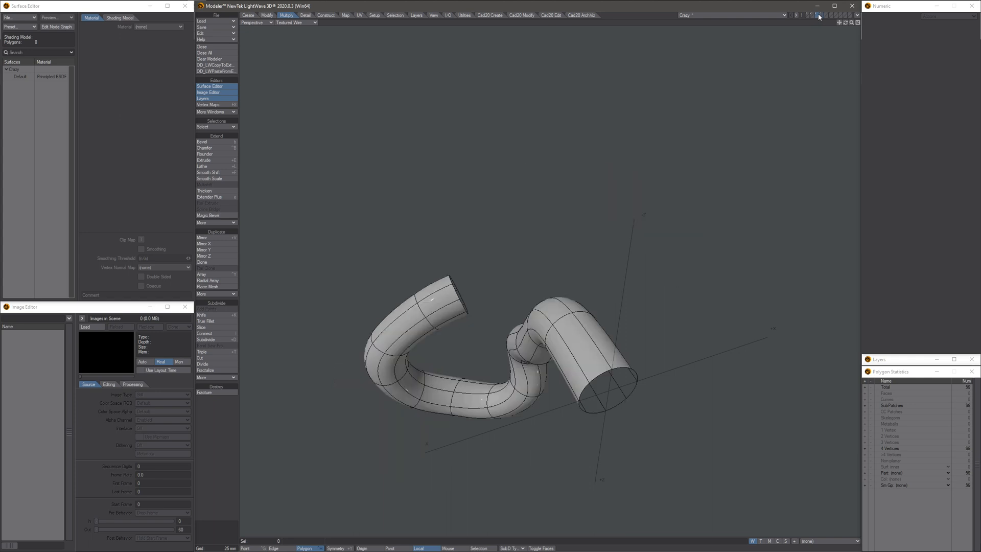
left_click_drag(812, 59, 405, 481, "alt")
left_click(276, 549)
left_click_drag(647, 286, 656, 289, "alt")
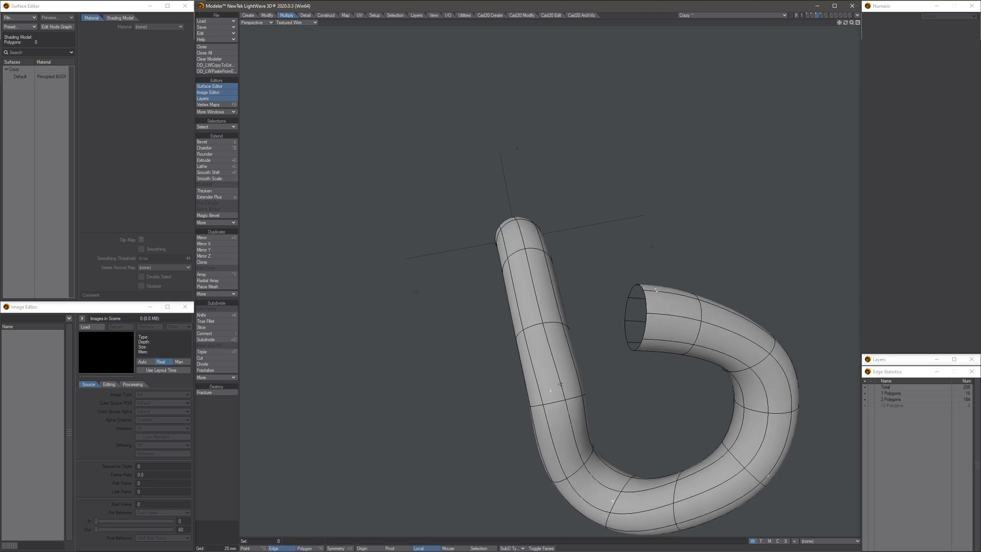
left_click(642, 301)
left_click(636, 298)
key("ctrl+l")
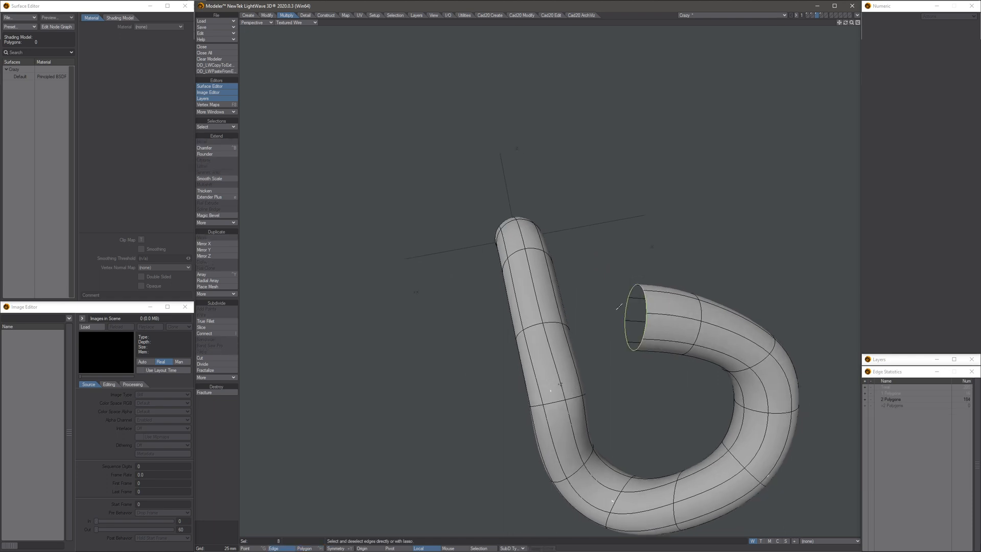
- Extend the selected rim edges, then move and rotate the new rim to lengthen the tube's open end
key("e")
key("t")
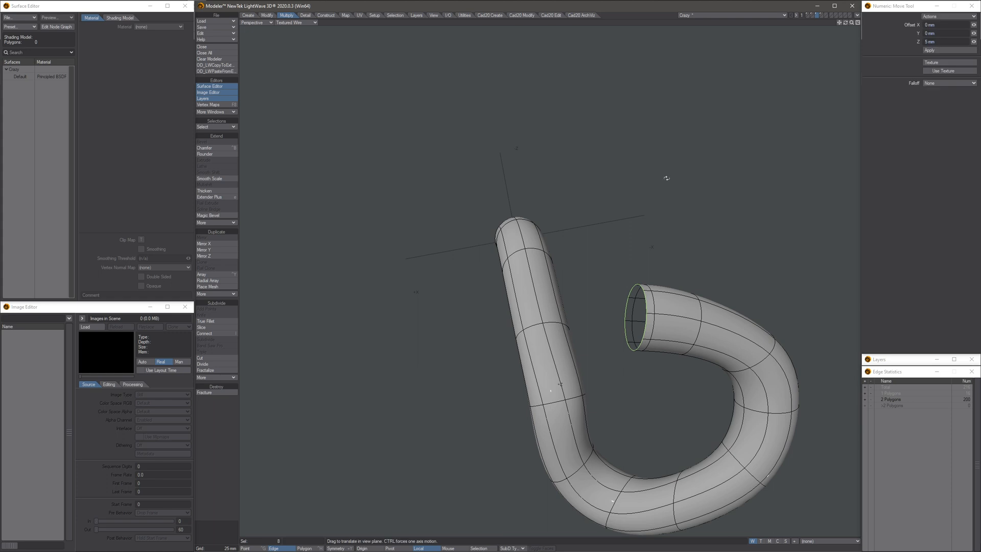
left_click_drag(603, 276, 615, 343, "alt")
key("KP_7")
left_click_drag(546, 280, 563, 263)
key("y")
left_click_drag(555, 291, 632, 390, "alt")
key("slash")
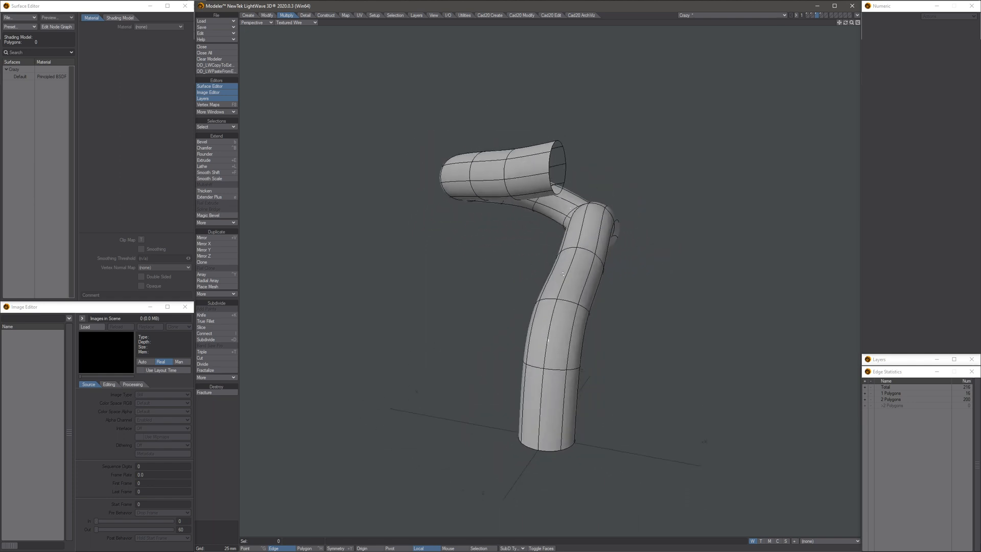
- Select the extended rim's edge loop again and move it to straighten the tube's open end
scroll(562, 178, "up", 3)
left_click(553, 164)
key("ctrl+l")
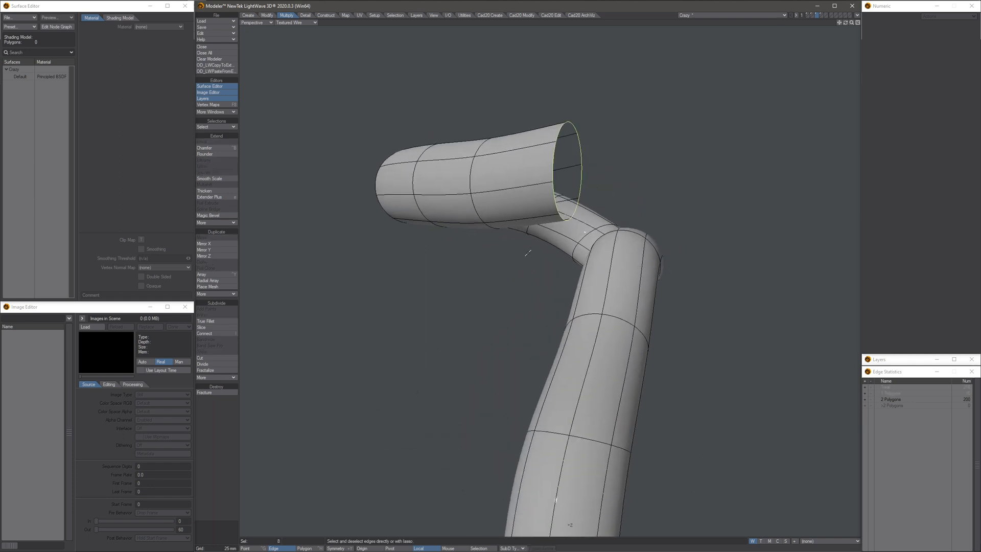
key("t")
left_click_drag(520, 307, 567, 286, "alt")
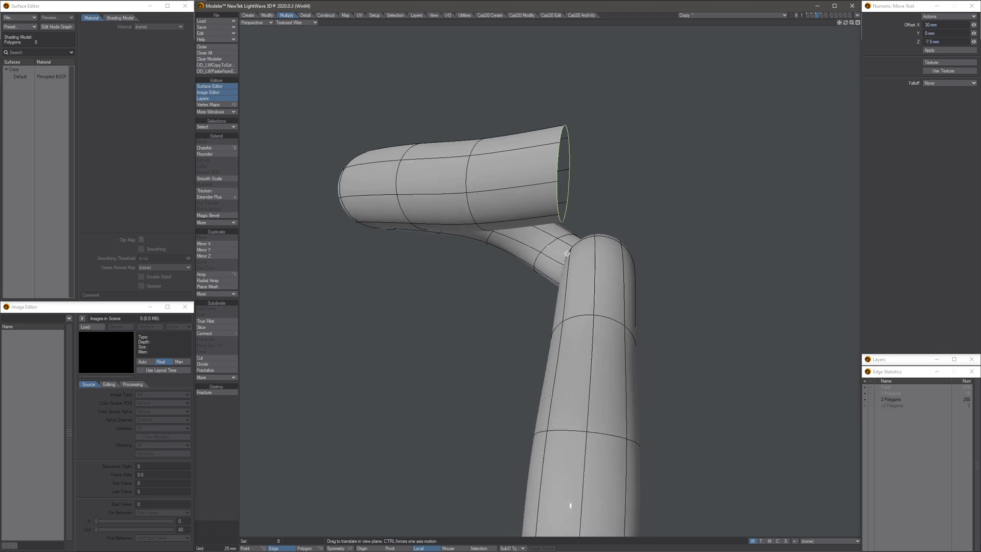
left_click_drag(567, 248, 565, 257)
scroll(575, 274, "down", 5)
left_click_drag(519, 286, 557, 312, "alt")
key("space")
key("slash")
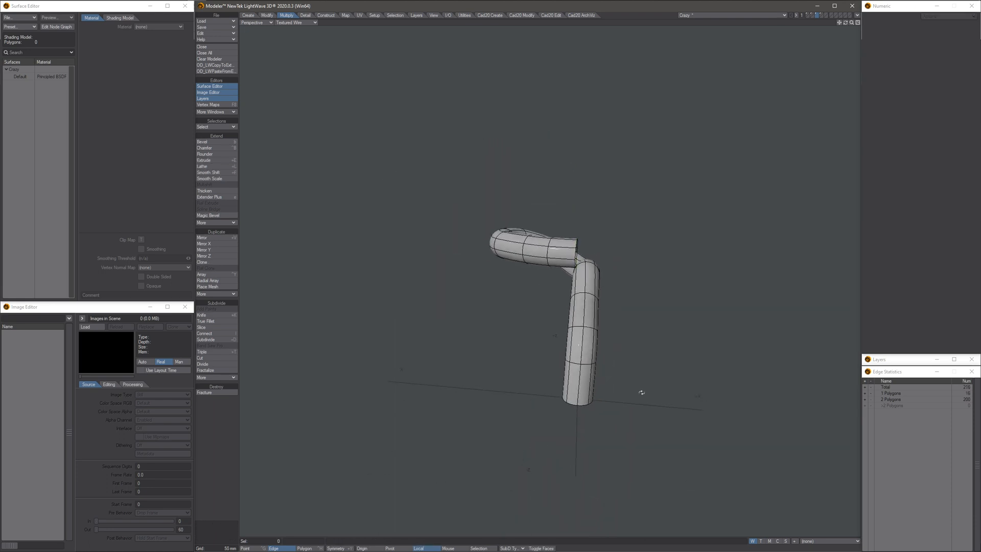
- Thicken the open tube's wall by about -23.8 mm with one segment
left_click_drag(642, 392, 611, 261, "alt")
scroll(606, 317, "up", 3)
left_click_drag(600, 353, 647, 365, "alt")
scroll(656, 371, "up", 5)
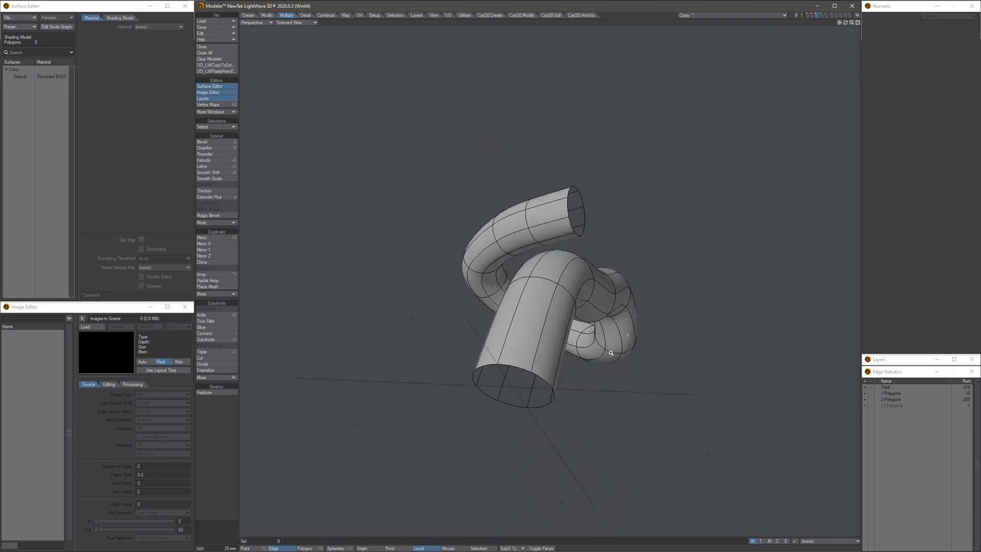
right_click(733, 377, "ctrl+shift")
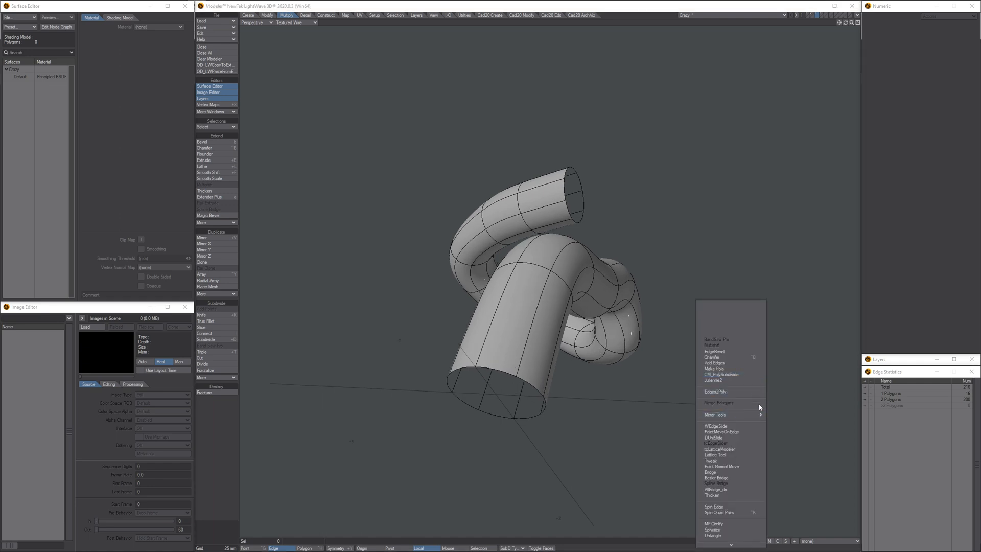
left_click(716, 495)
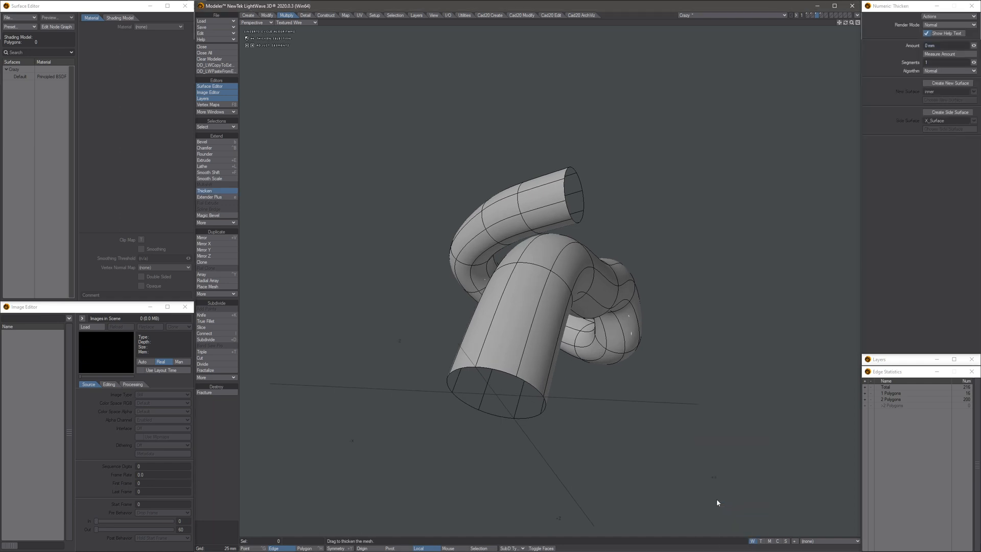
left_click_drag(577, 320, 580, 290, "alt+shift")
scroll(619, 377, "up", 2)
left_click_drag(619, 378, 533, 388)
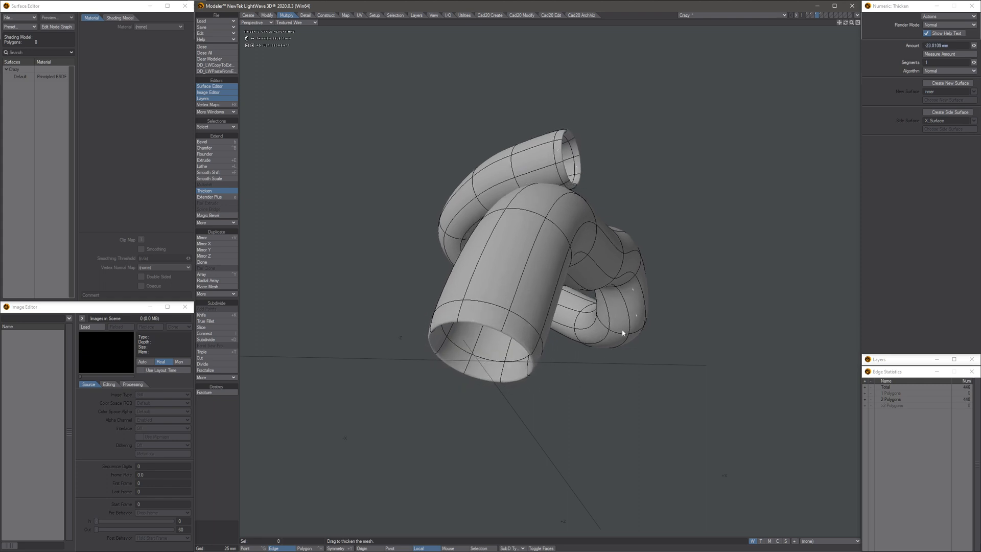
left_click_drag(634, 214, 615, 197, "alt")
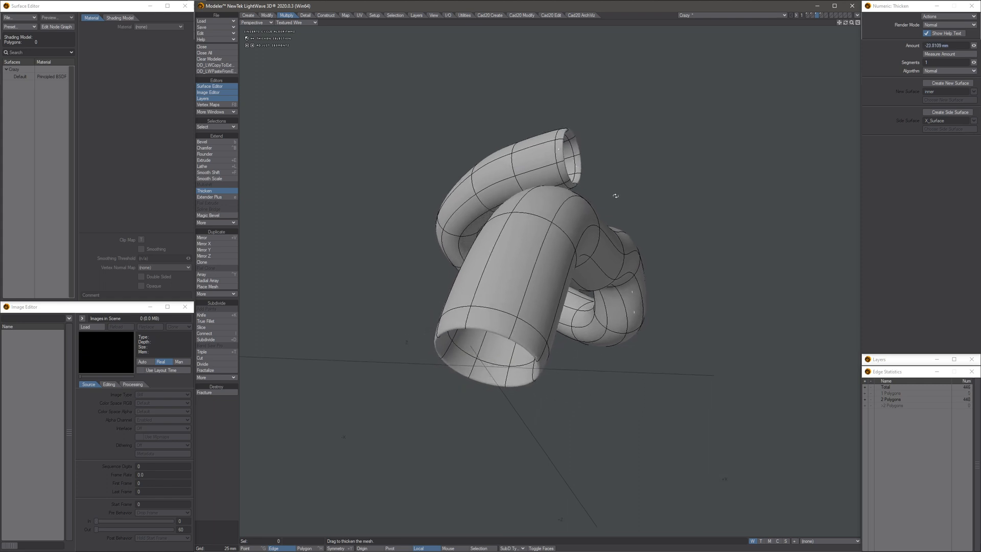
- Assign a new surface named inner to the thickened tube's inside wall and finish the Thicken operation
left_click(948, 85)
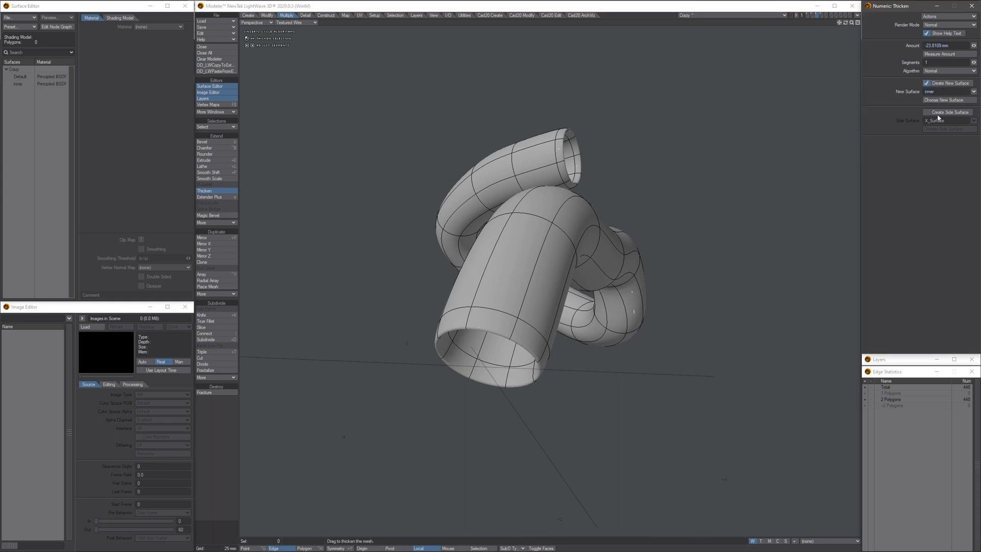
left_click_drag(559, 375, 591, 239, "alt")
key("space")
left_click_drag(580, 374, 591, 336, "alt")
- Color the inner surface purple by lowering its green value to 44
left_click(33, 85)
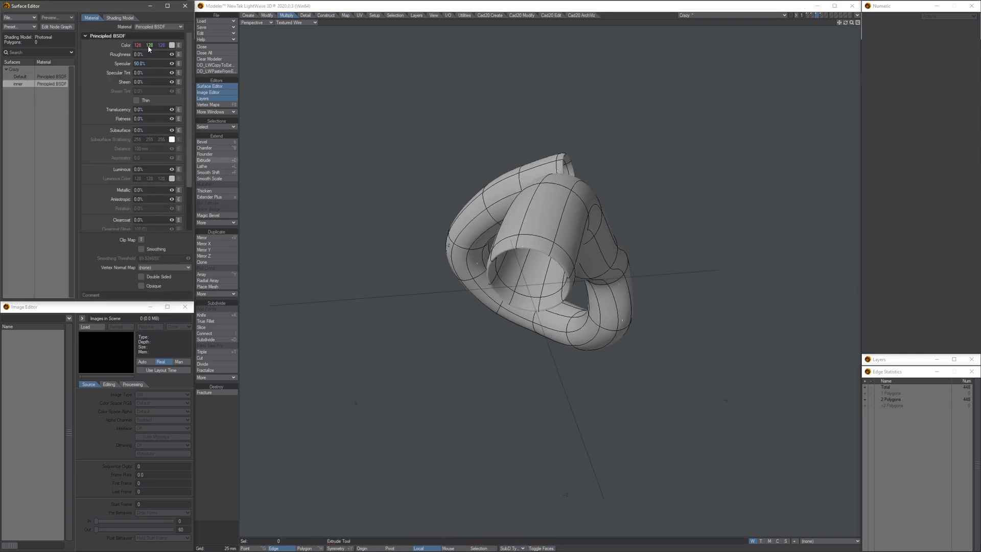
left_click_drag(148, 47, 106, 48)
left_click_drag(480, 158, 404, 221, "alt")
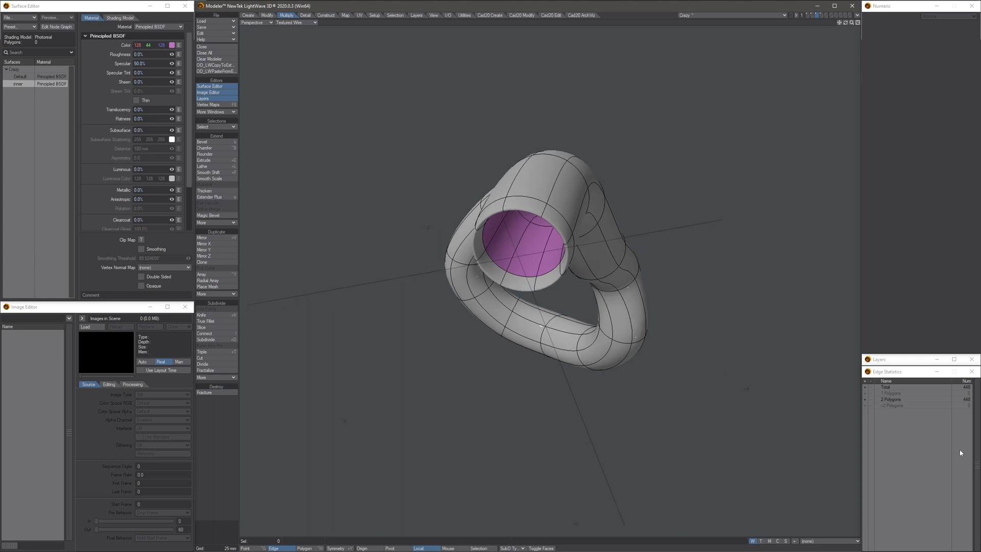
- Select all polygons that use the inner surface
key("ctrl+h")
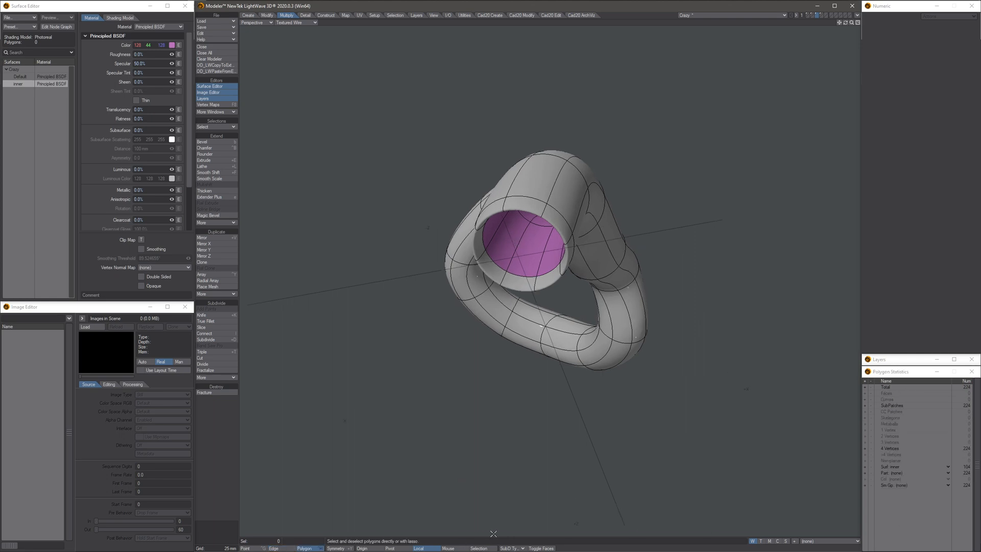
left_click(893, 471)
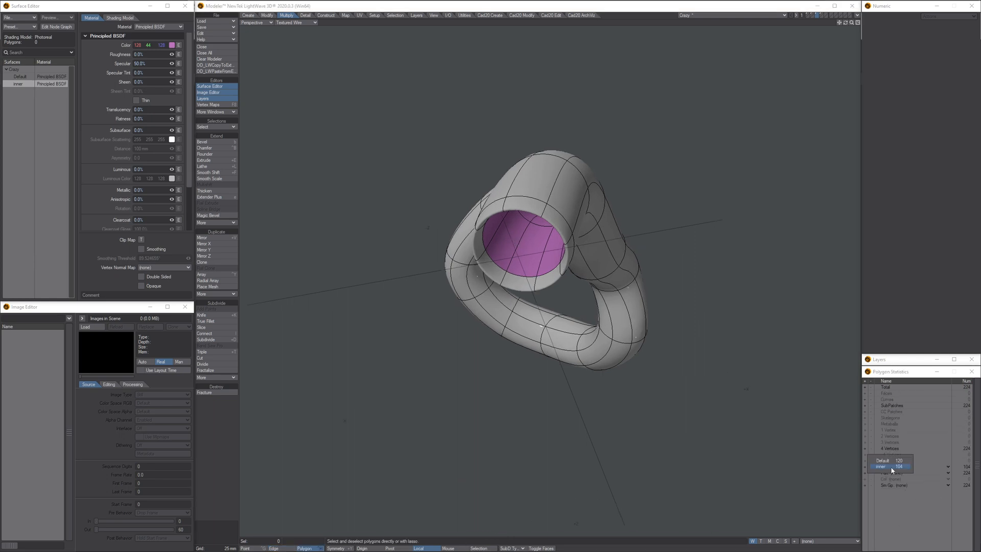
left_click(864, 467)
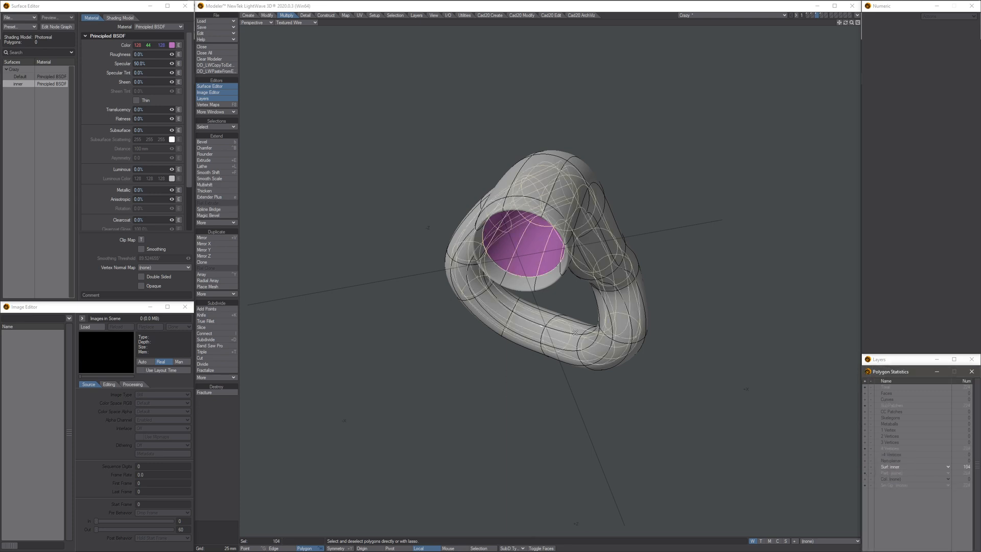
left_click_drag(575, 332, 598, 312, "alt")
scroll(587, 265, "up", 3)
left_click_drag(588, 246, 560, 253, "alt")
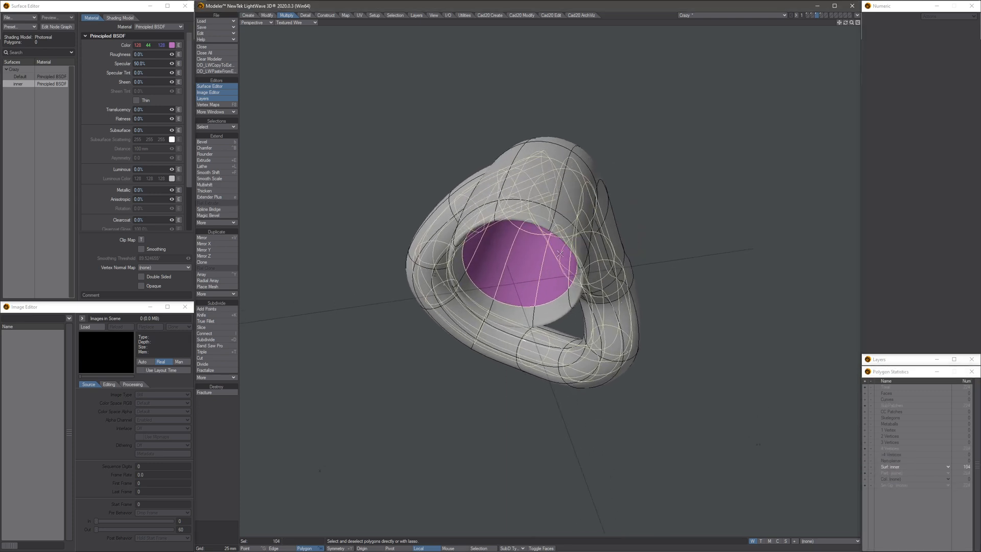
- Copy the selected inner-surface polygons into an empty layer
left_click(826, 15)
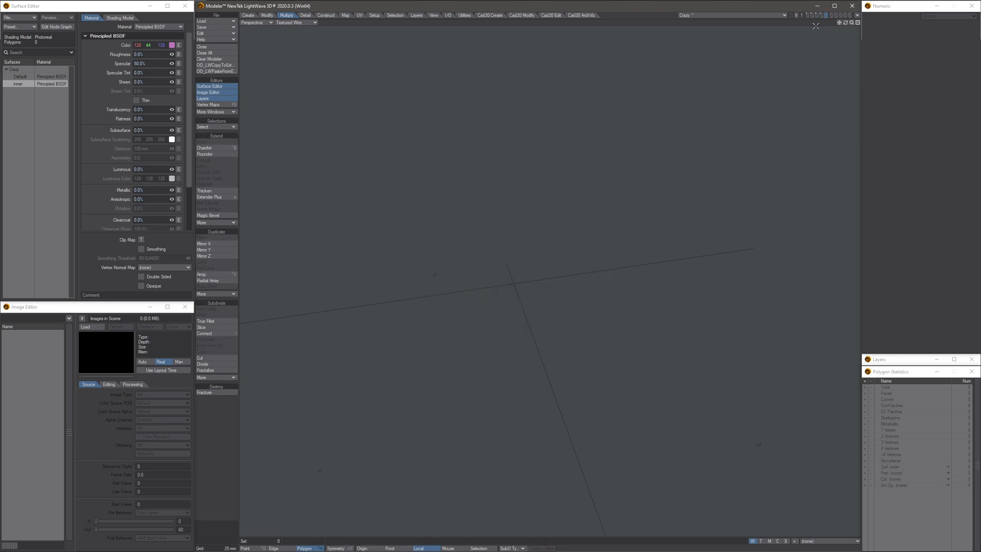
key("ctrl+v")
left_click_drag(636, 242, 605, 201, "alt")
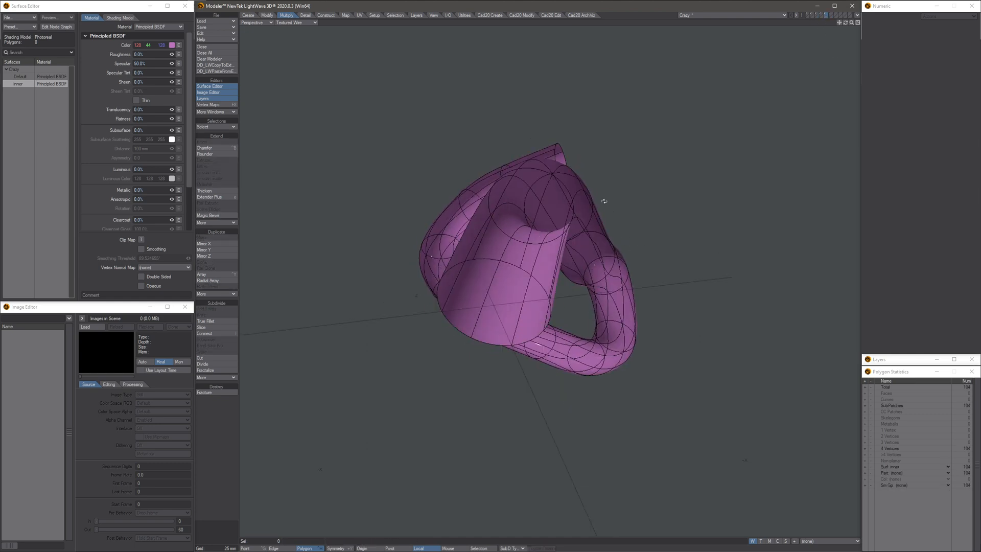
key("backslash")
left_click_drag(626, 249, 557, 270, "alt")
left_click(550, 290)
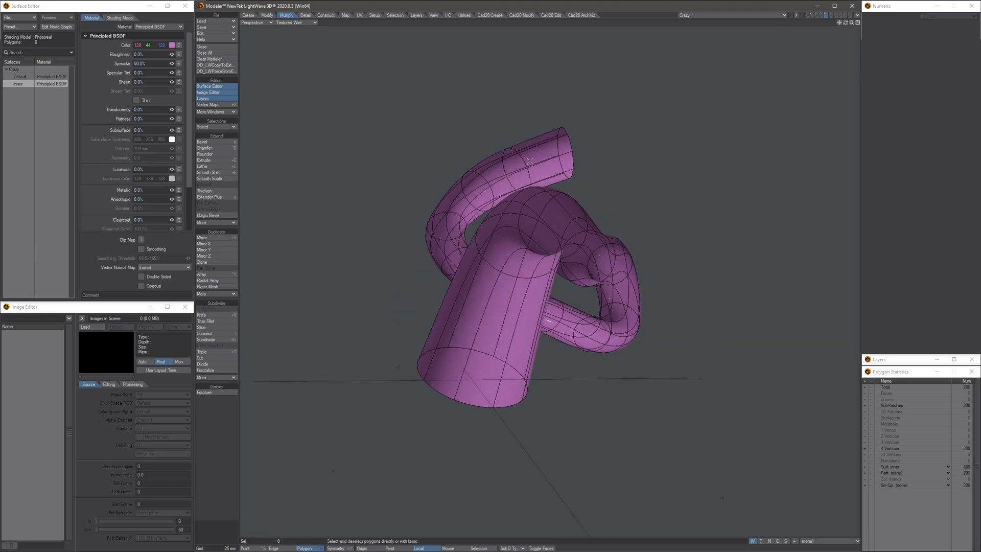
left_click_drag(612, 242, 546, 249, "alt")
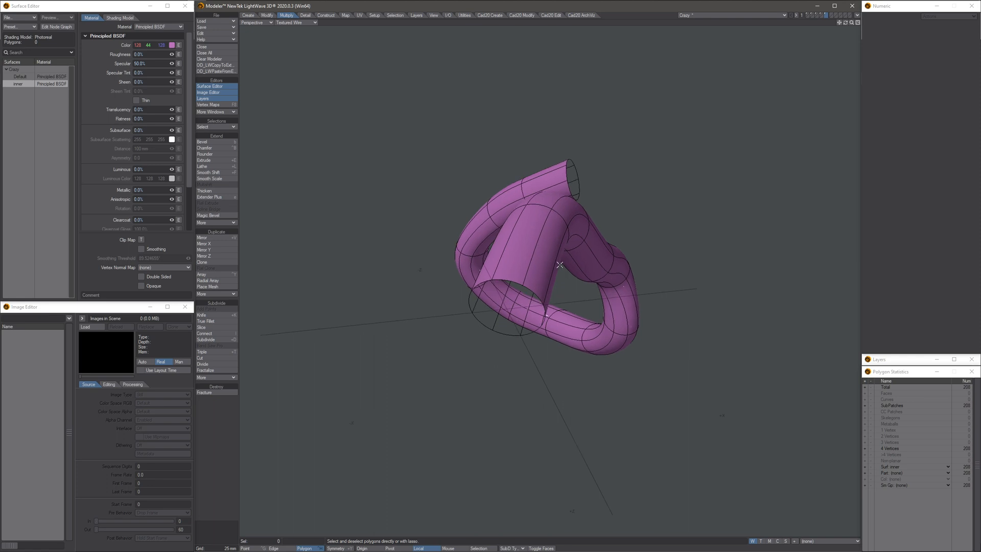
- Slim the copied inner-surface tube by moving its points inward along their normals with Point Normal Move
left_click_drag(528, 290, 532, 270, "alt")
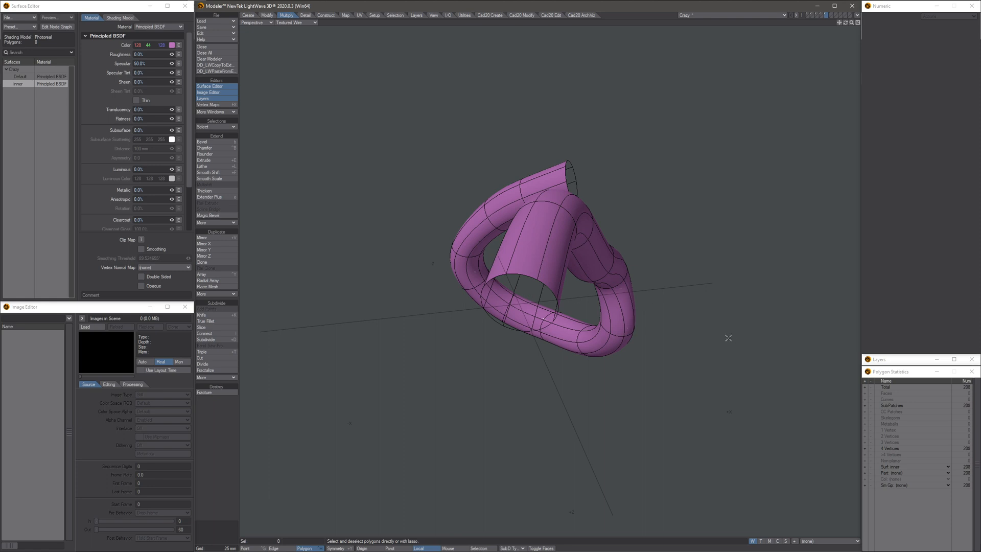
right_click(708, 336, "ctrl+shift")
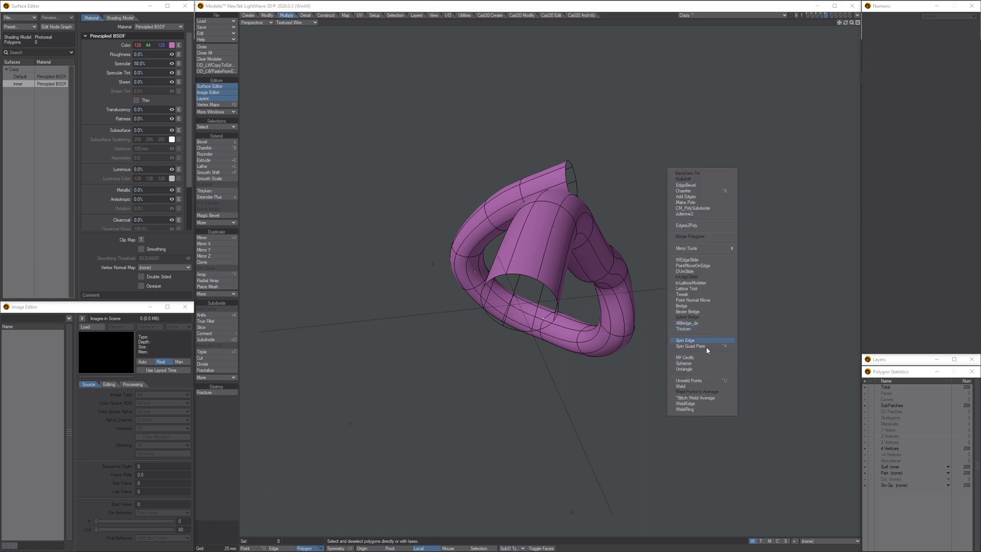
left_click(686, 302)
scroll(606, 260, "up", 3)
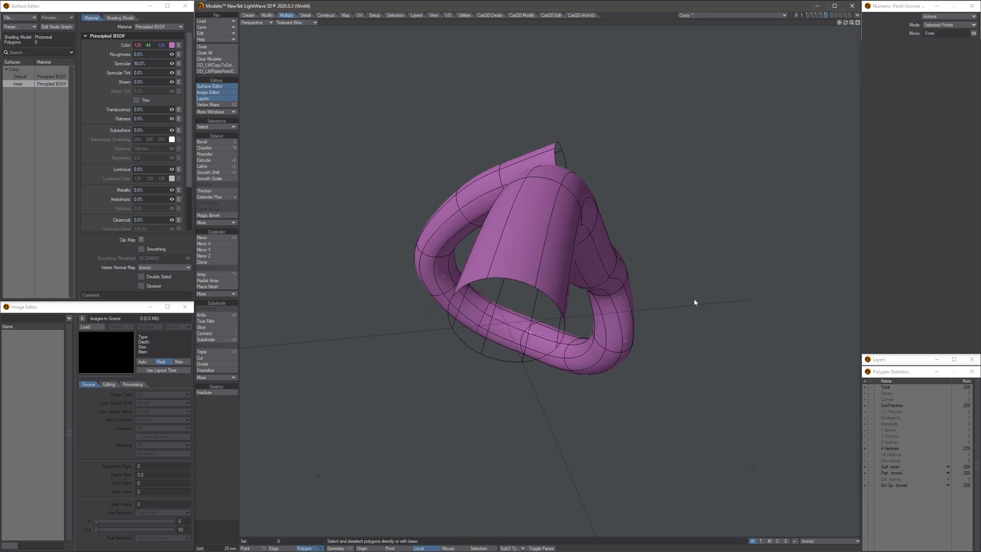
left_click_drag(694, 300, 658, 261)
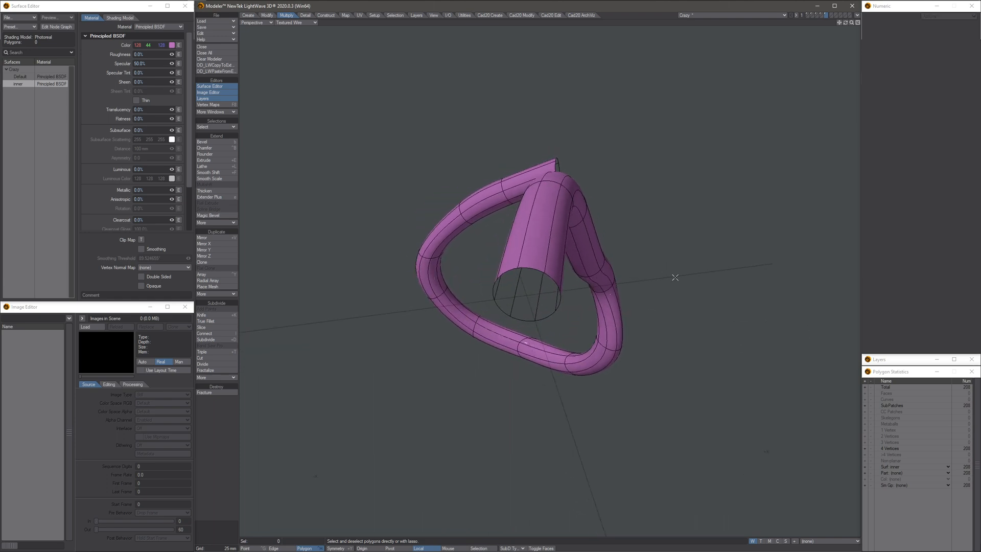
- Thicken the slimmed inner tube to give it a wall and finish the operation
left_click(674, 278, "ctrl+shift")
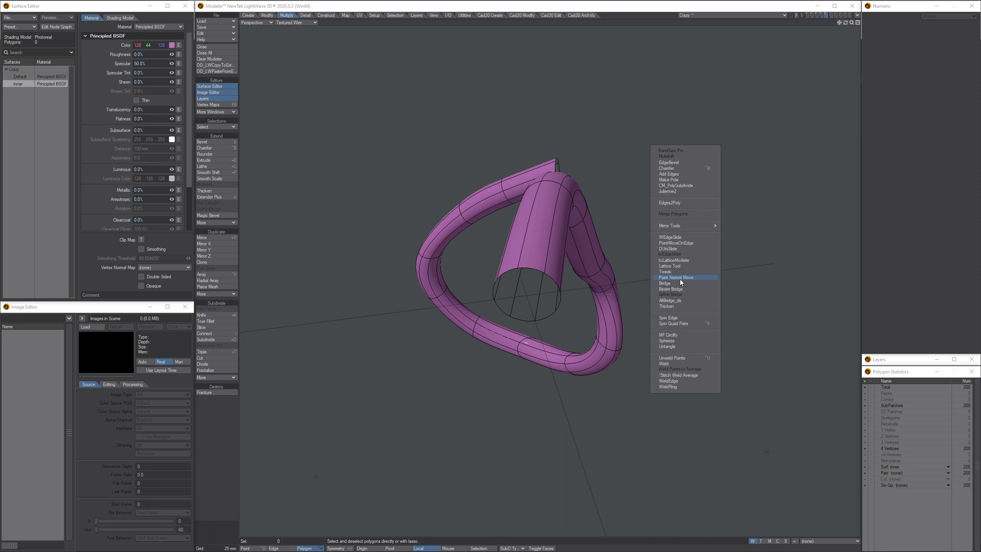
left_click(672, 306)
left_click_drag(682, 296, 793, 123)
key("space")
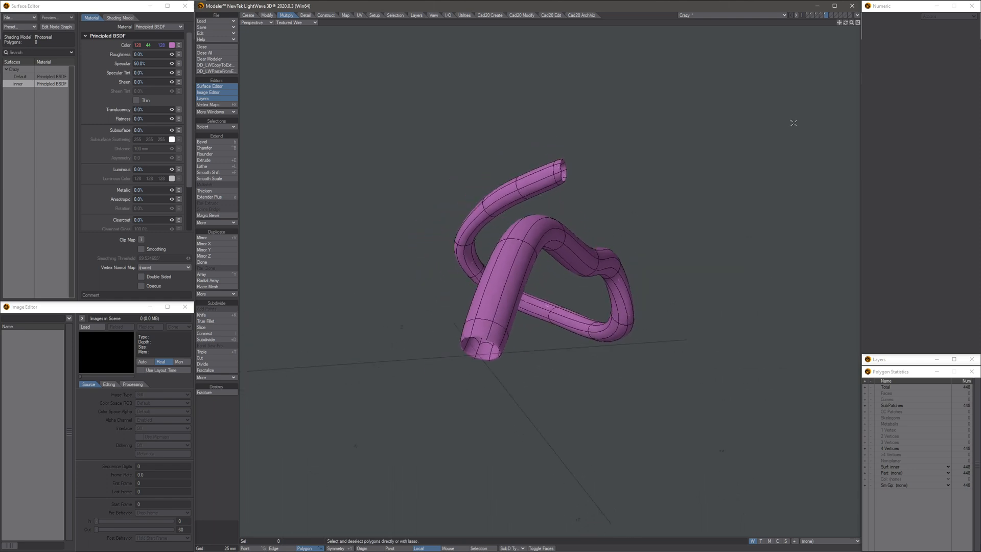
- Show the outer tube's layer together with the inner tube and inspect how they nest at the open end
left_click(818, 16)
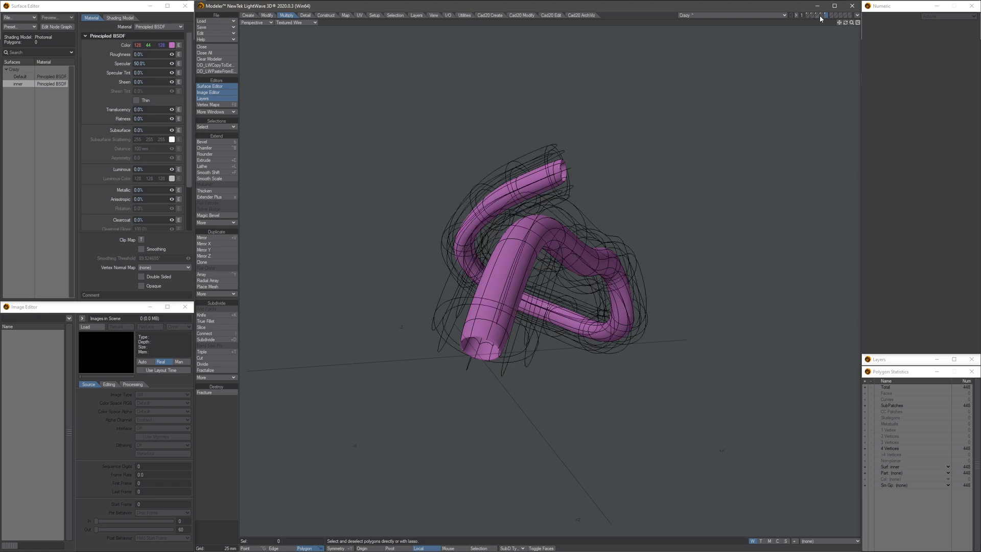
left_click(817, 16)
left_click_drag(665, 219, 591, 280, "alt")
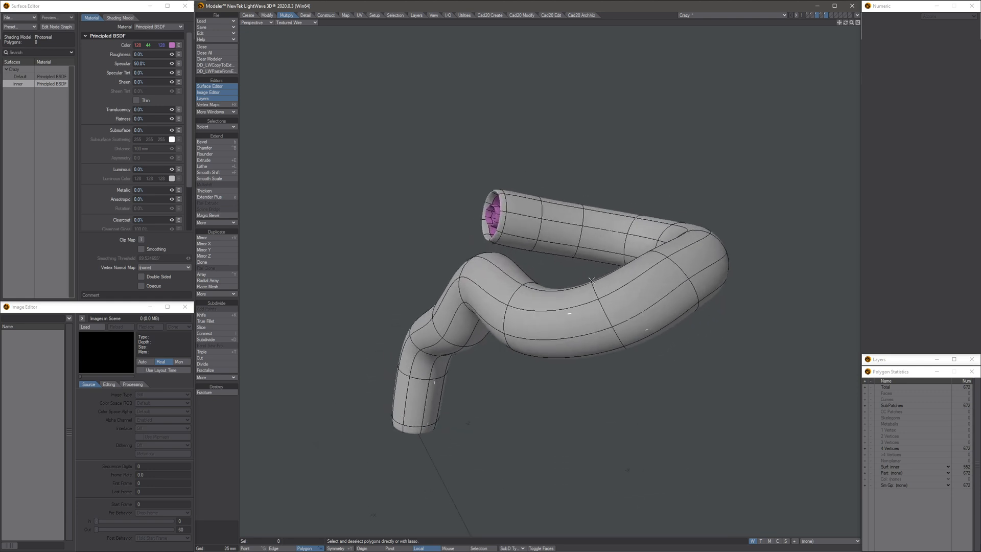